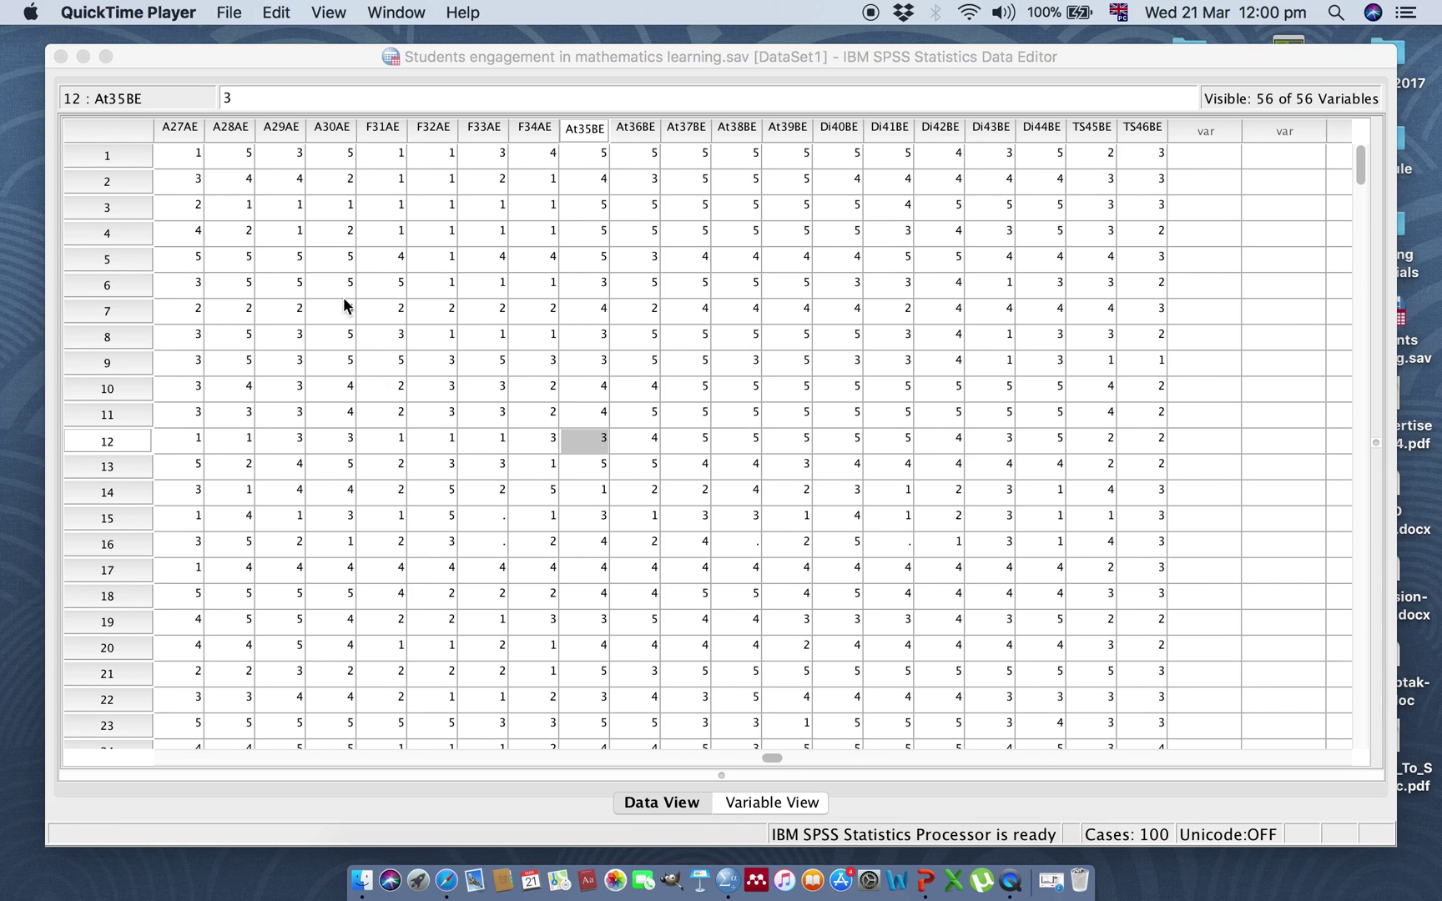
# Bring the SPSS data window to the front at full size.
pyautogui.click(176, 57)
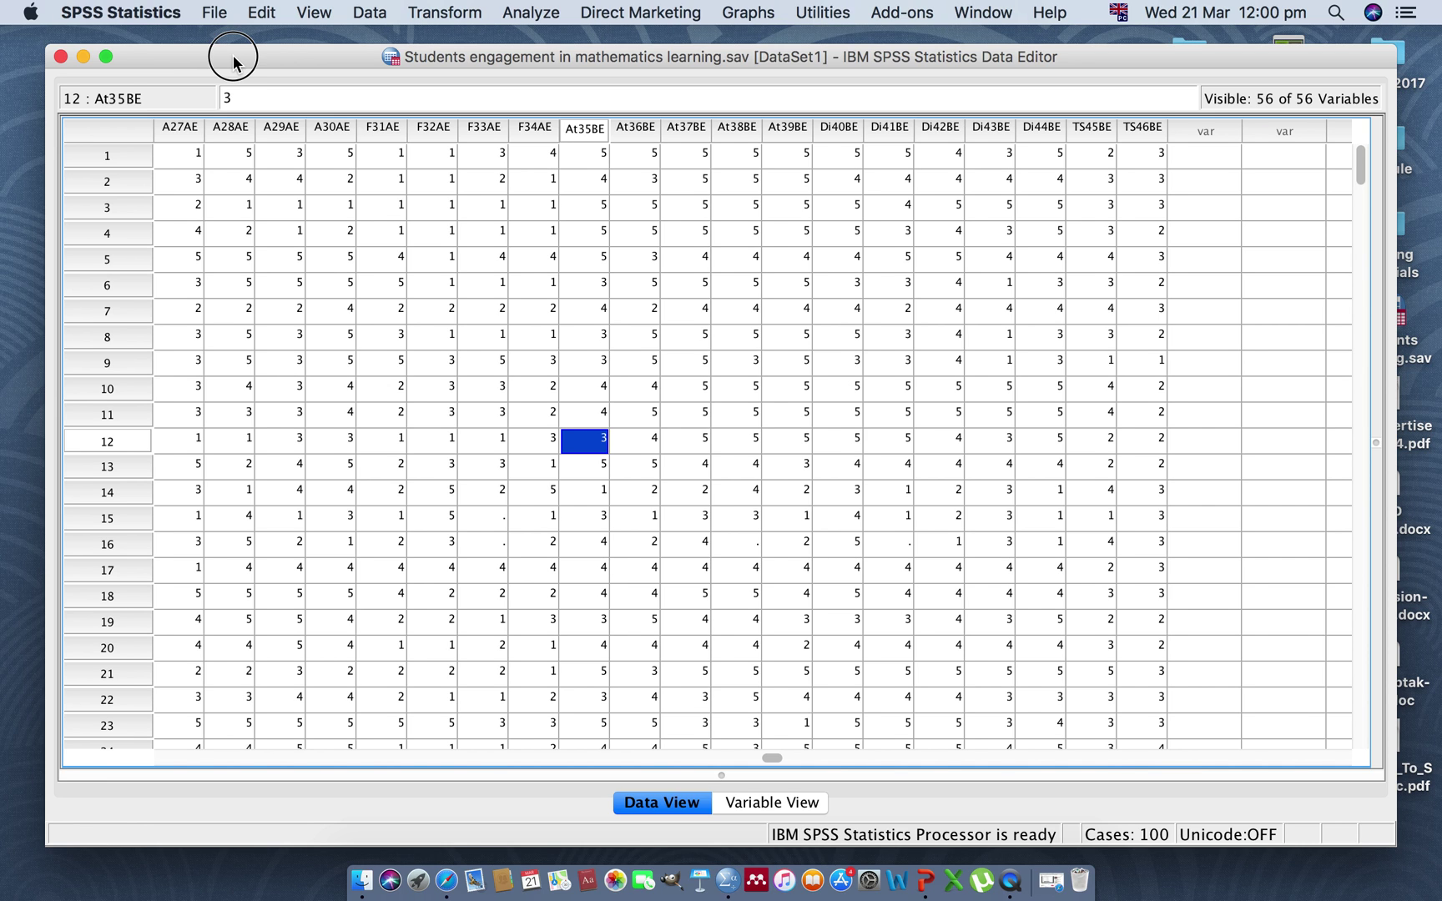
pyautogui.moveTo(234, 58)
pyautogui.mouseDown()
pyautogui.moveTo(192, 45)
pyautogui.moveTo(224, 52)
pyautogui.mouseUp()
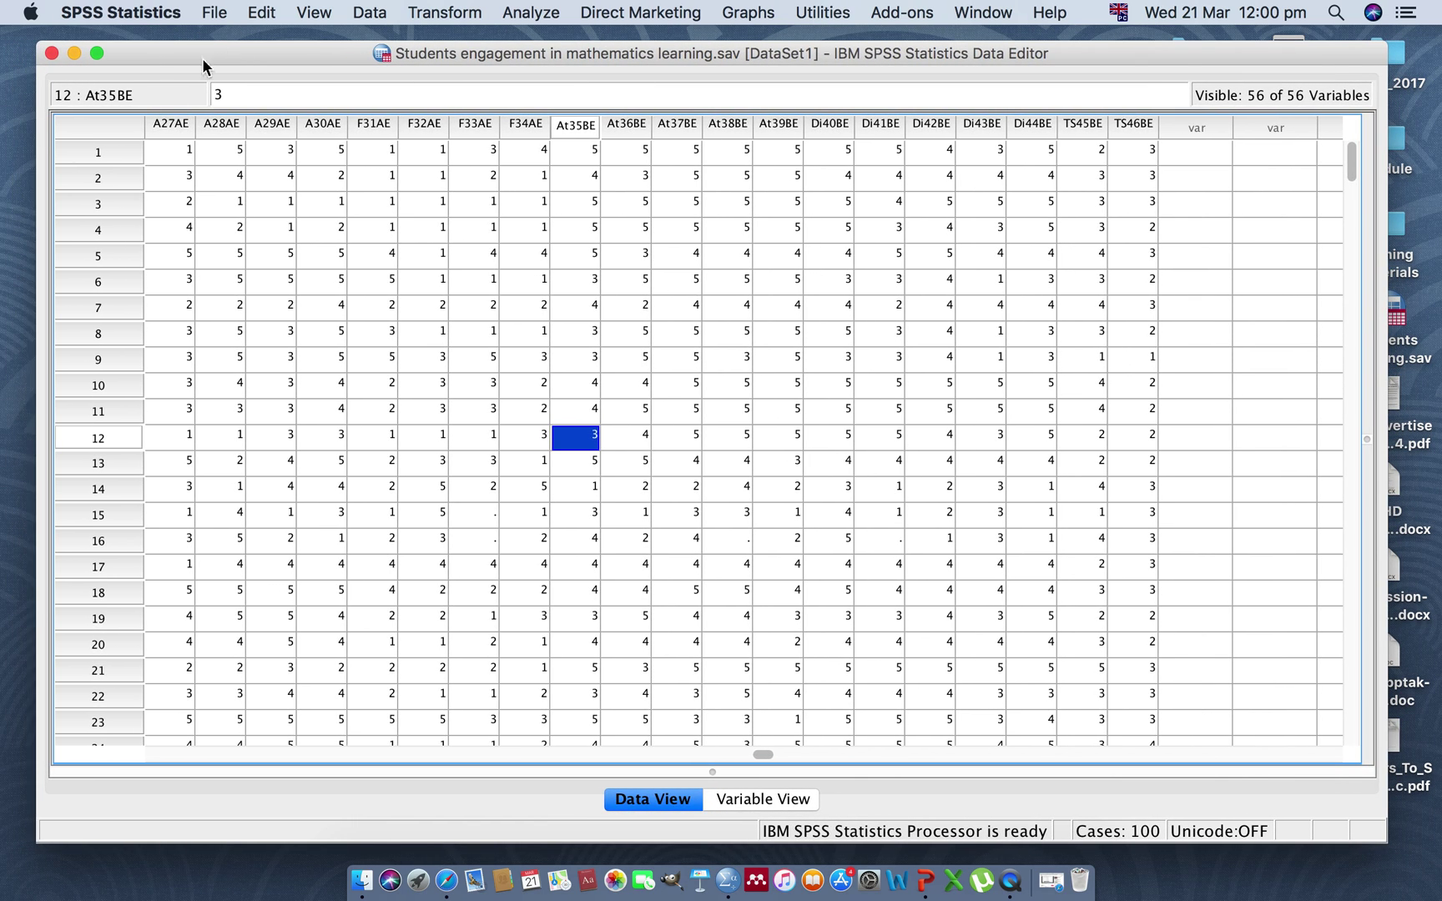
pyautogui.click(73, 52)
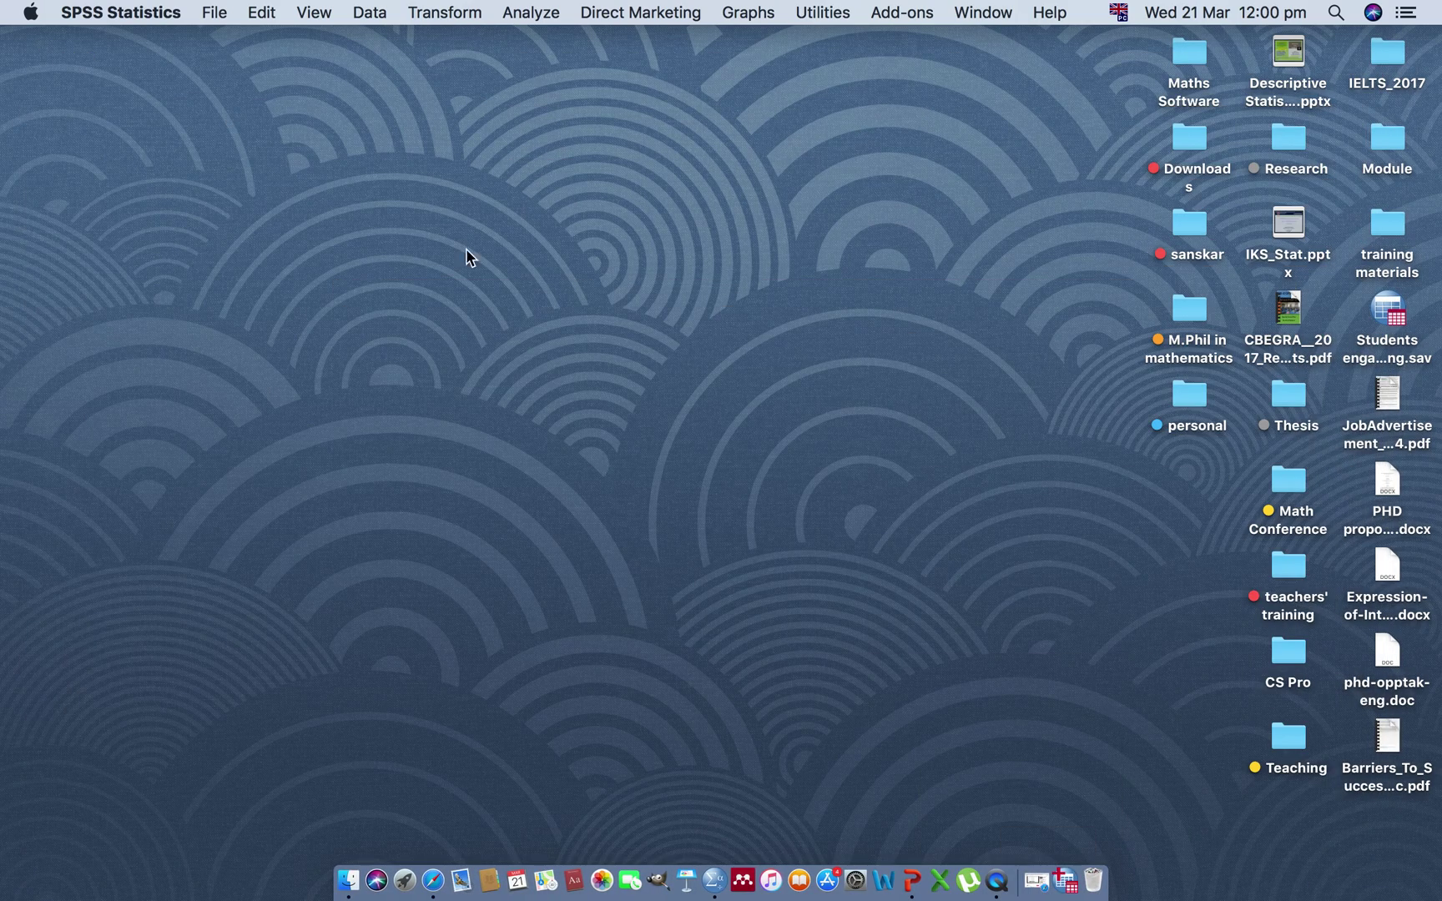
pyautogui.click(1131, 834)
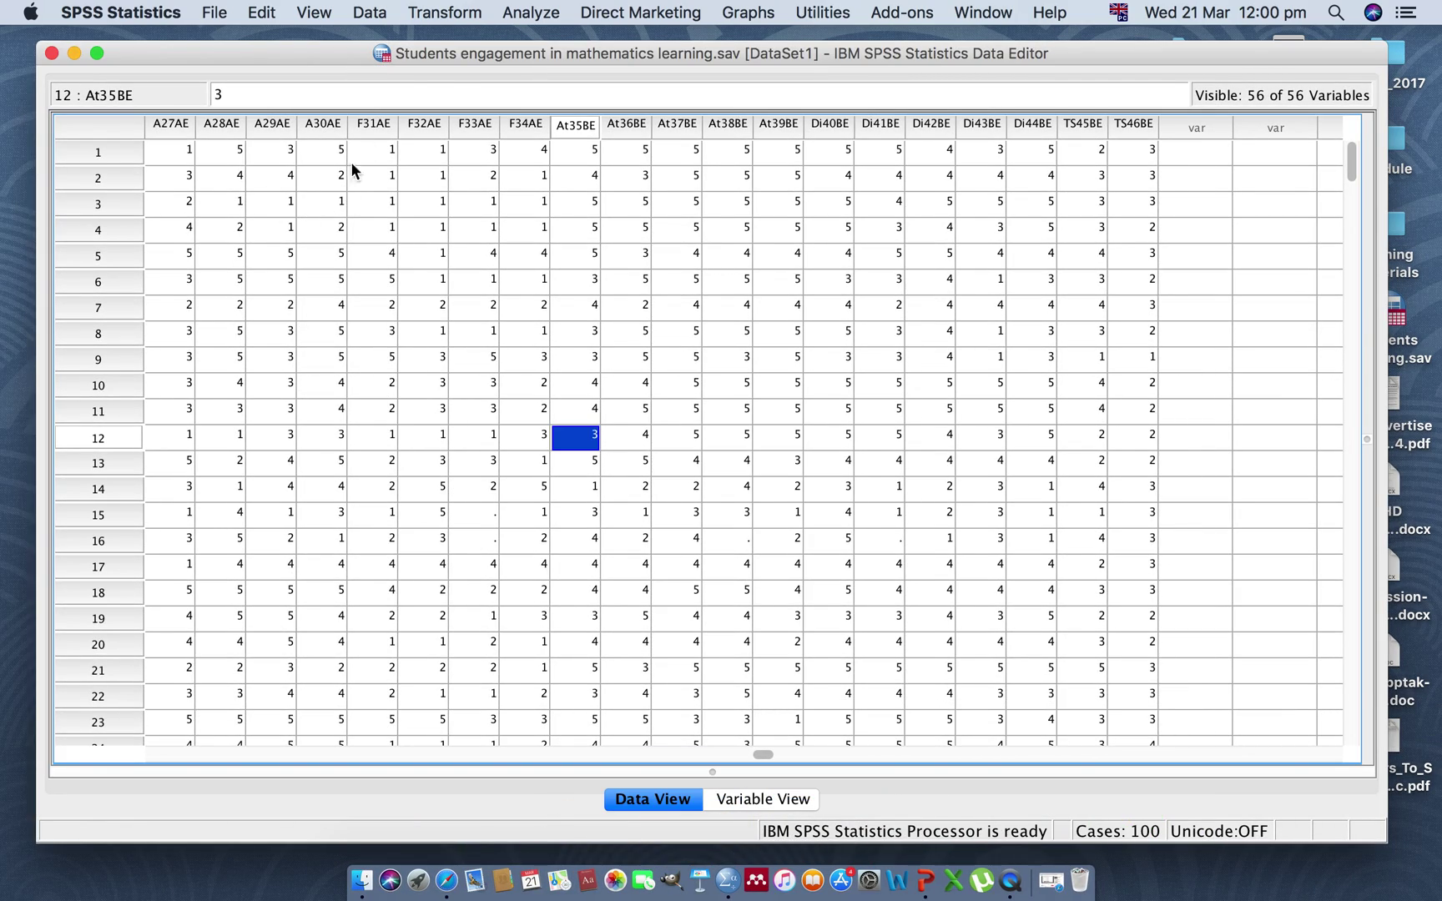
# Start a new custom table from Analyze > Custom Tables and dismiss the variable-properties notice.
pyautogui.click(529, 13)
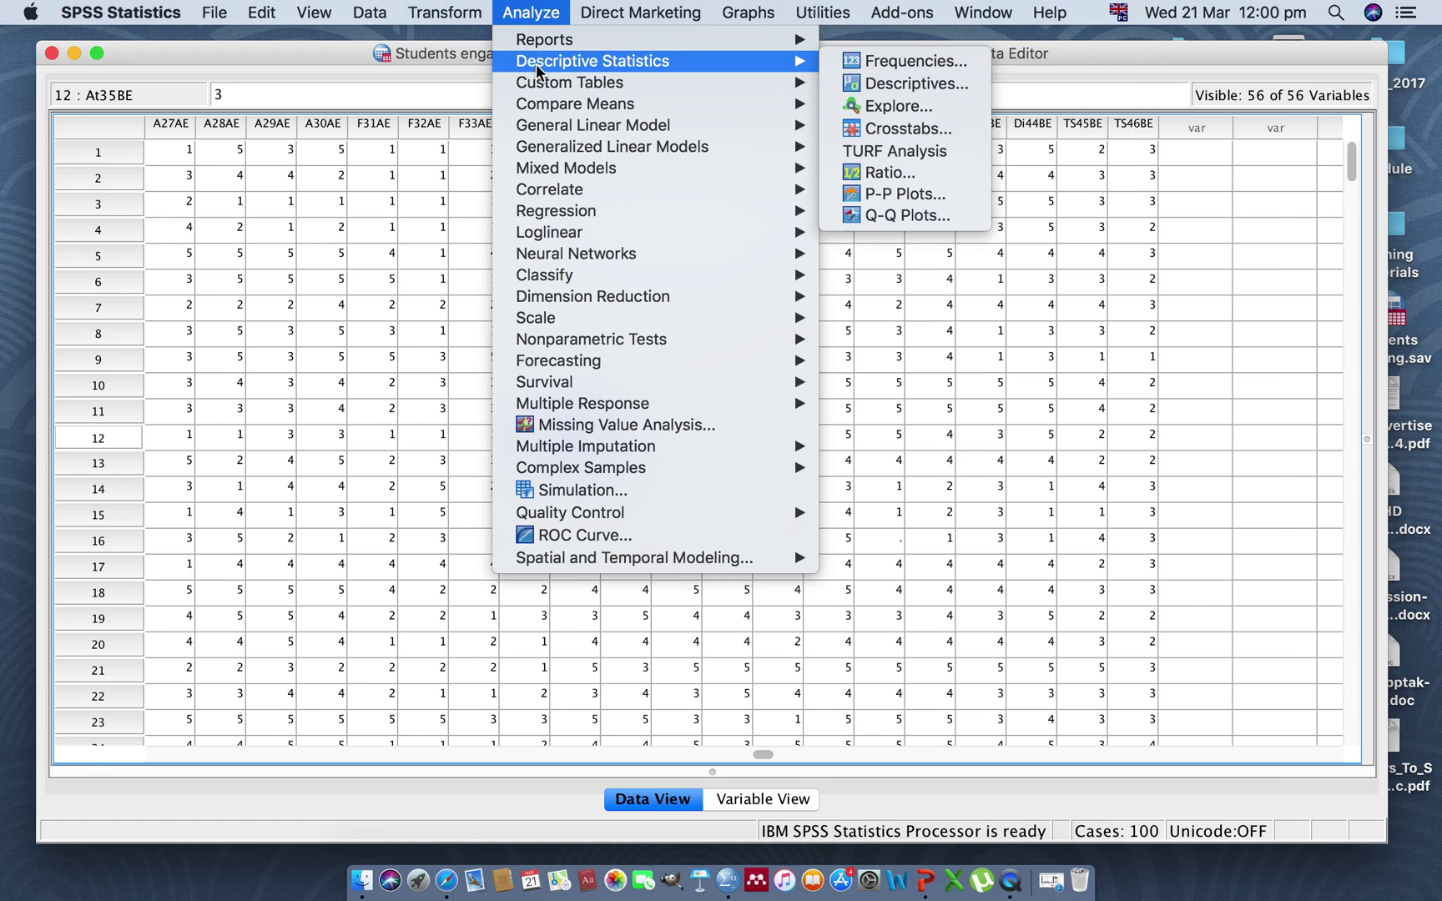
pyautogui.moveTo(539, 81)
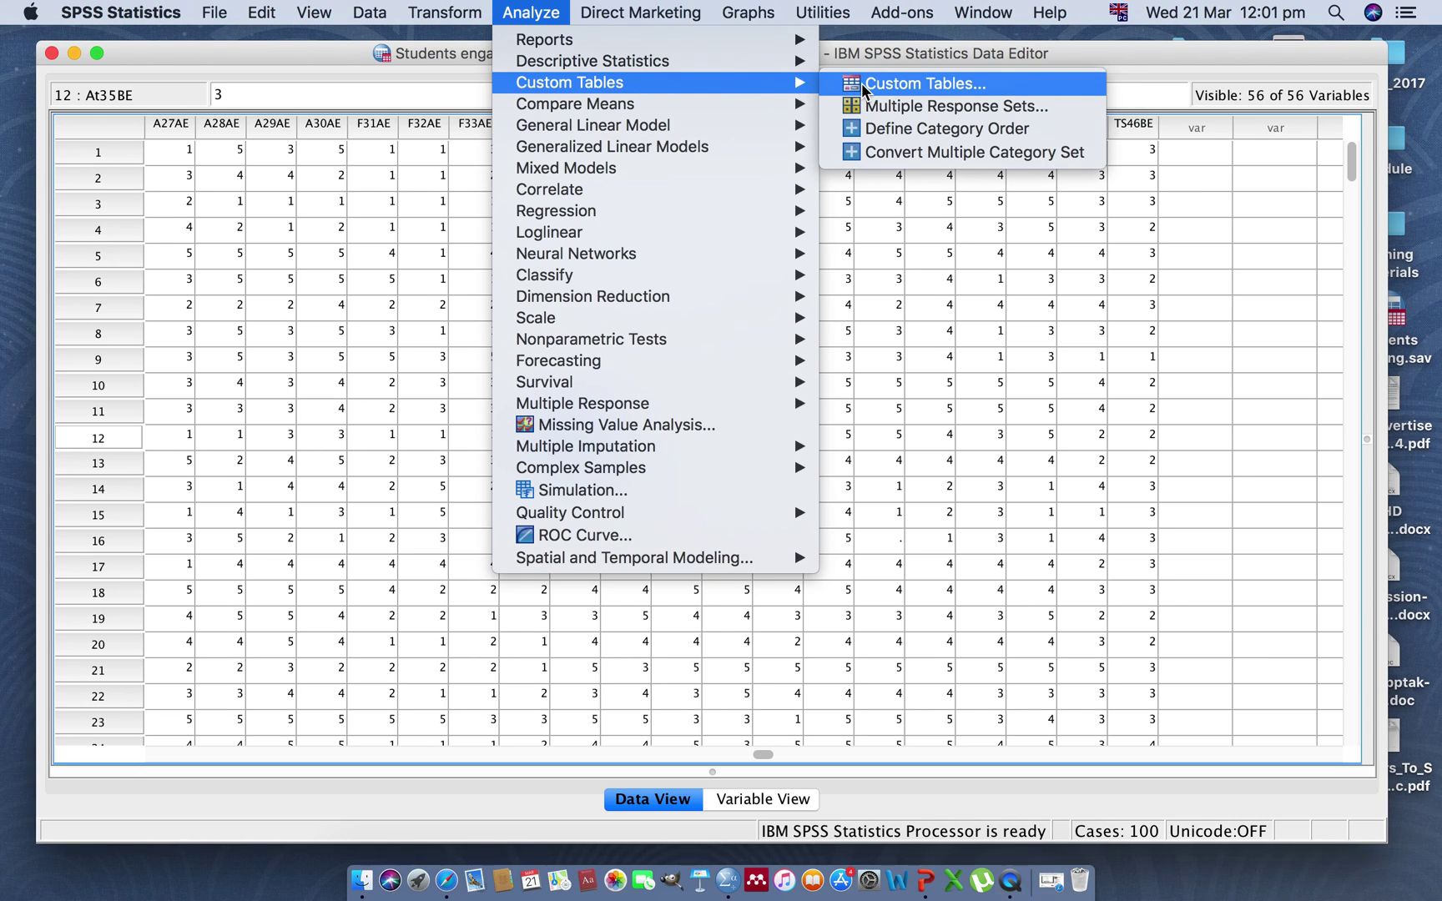
pyautogui.click(890, 86)
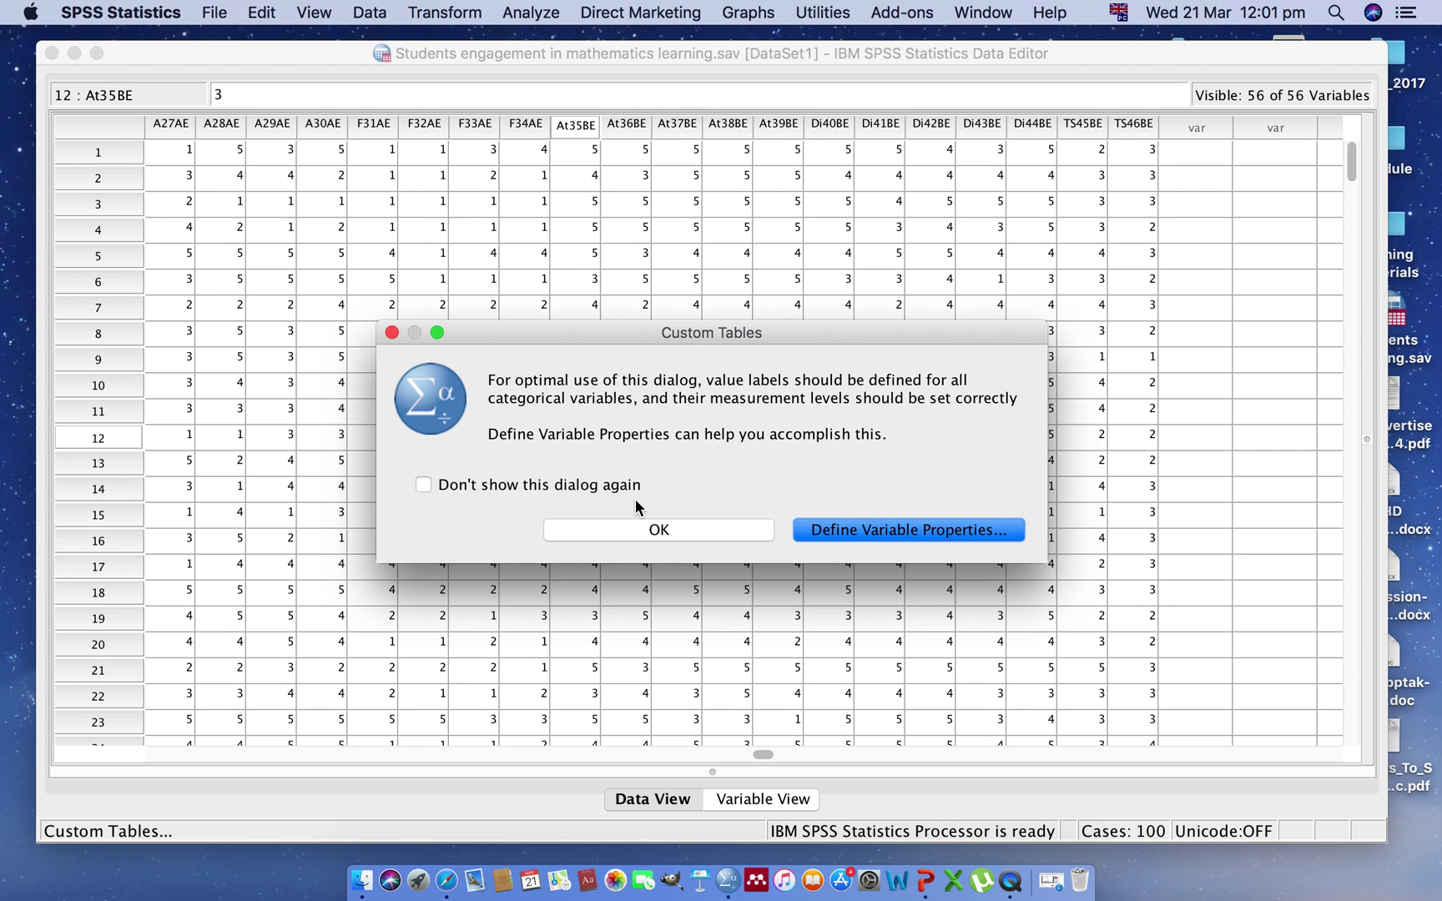
pyautogui.click(635, 526)
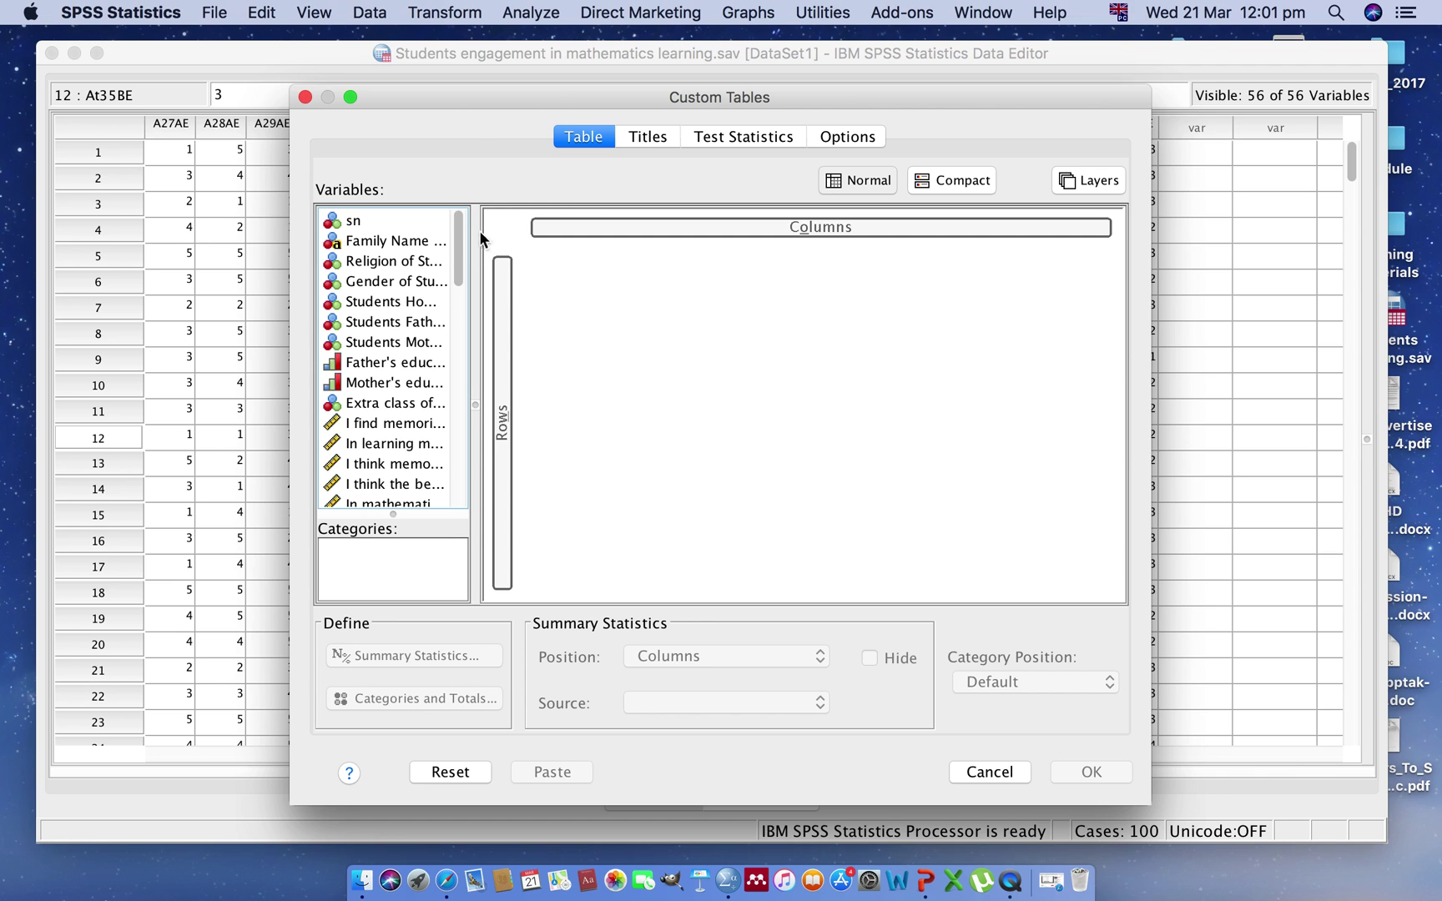
# Place Extra class of Mathematics in the table rows, giving yes and No count rows.
pyautogui.moveTo(491, 107); pyautogui.dragTo(497, 61)
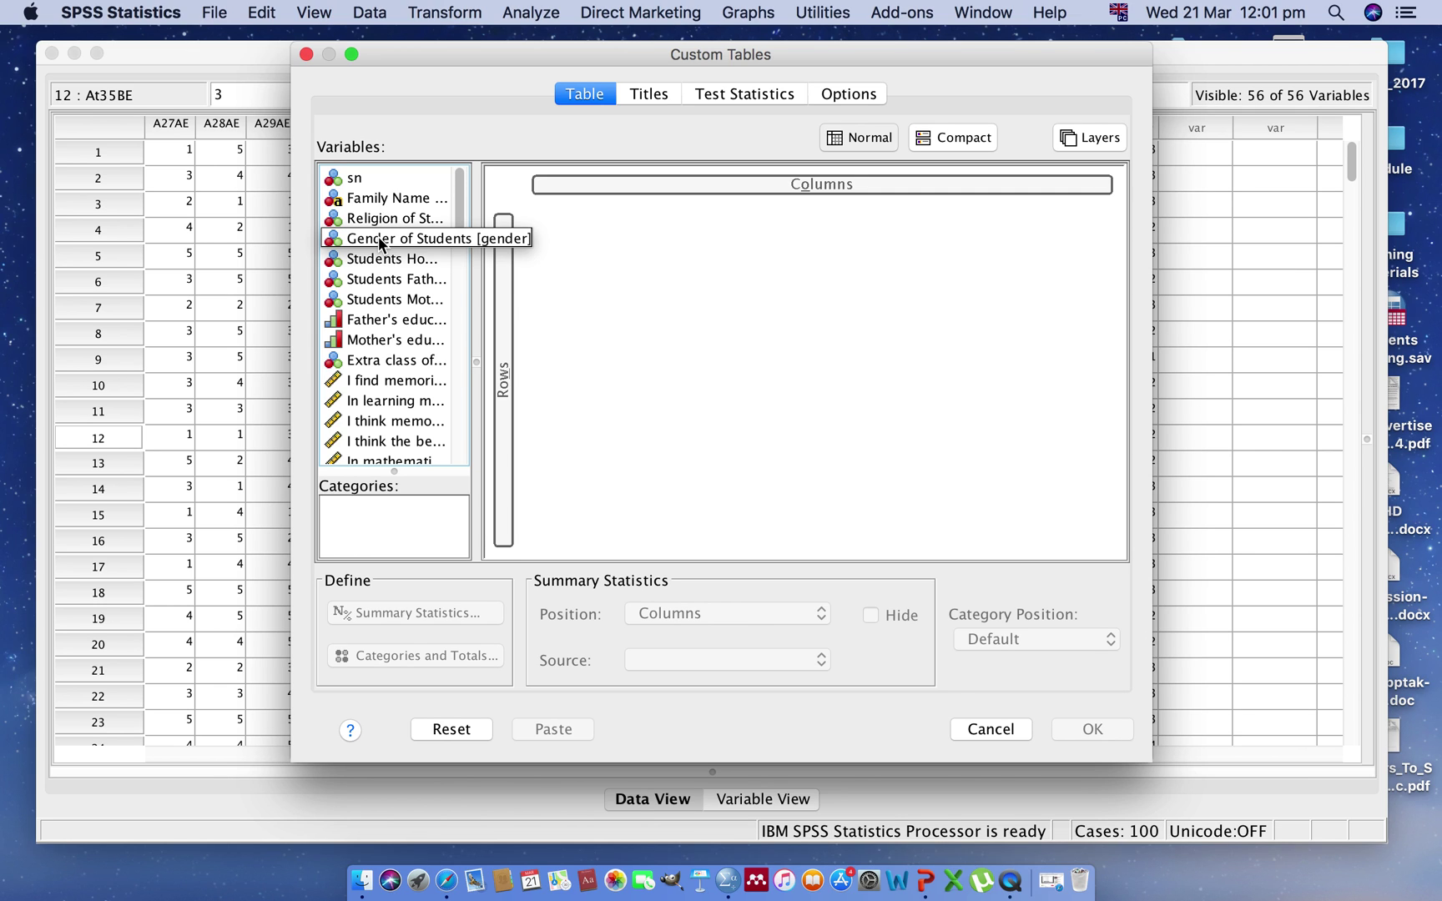
pyautogui.click(375, 359)
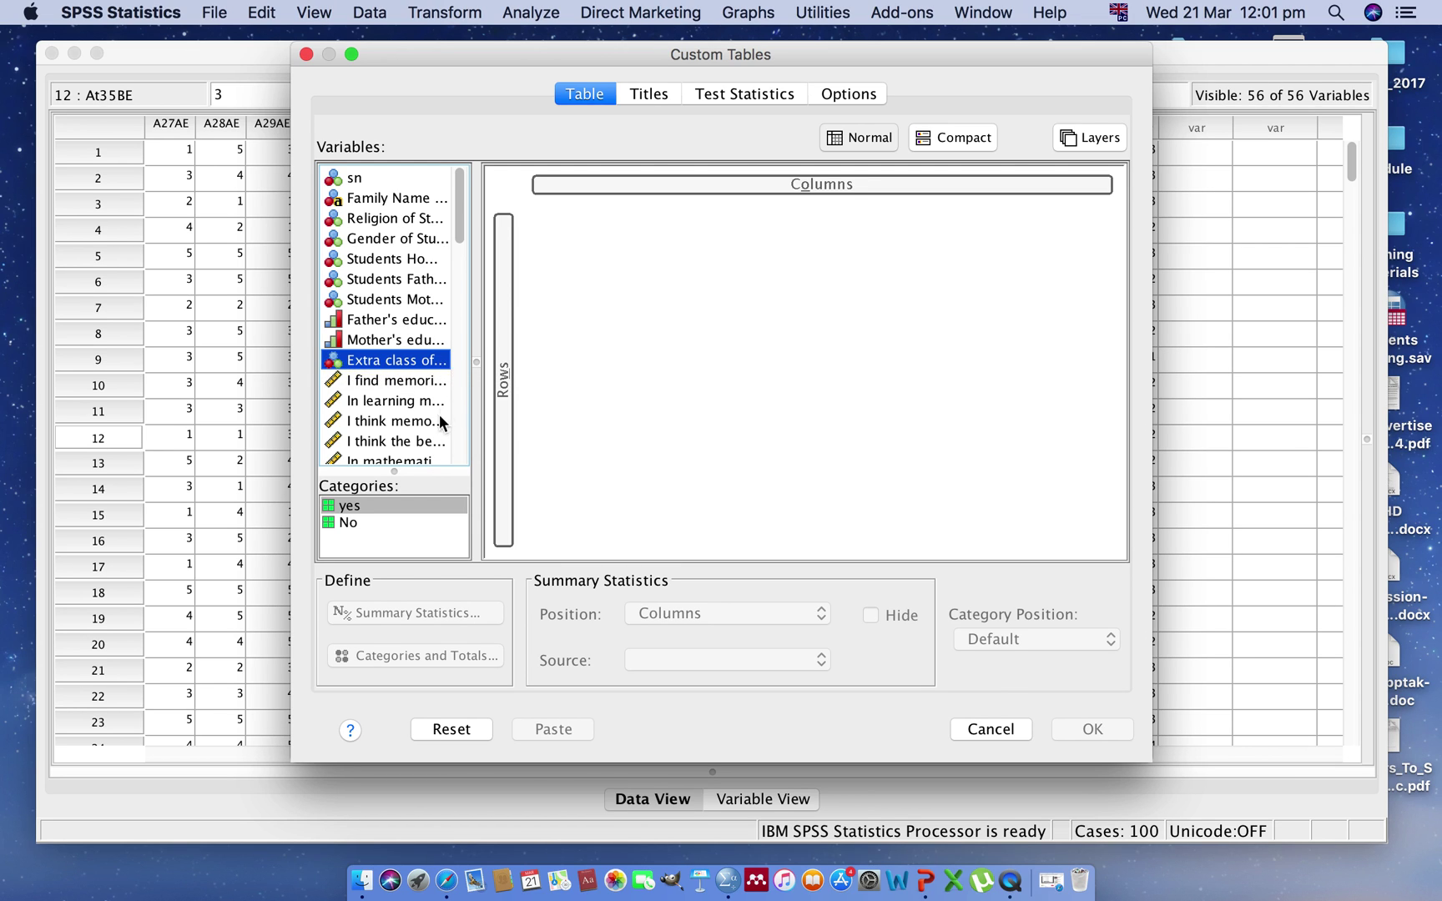
pyautogui.click(353, 526)
pyautogui.click(372, 526)
pyautogui.click(352, 360)
pyautogui.moveTo(354, 367); pyautogui.dragTo(512, 386)
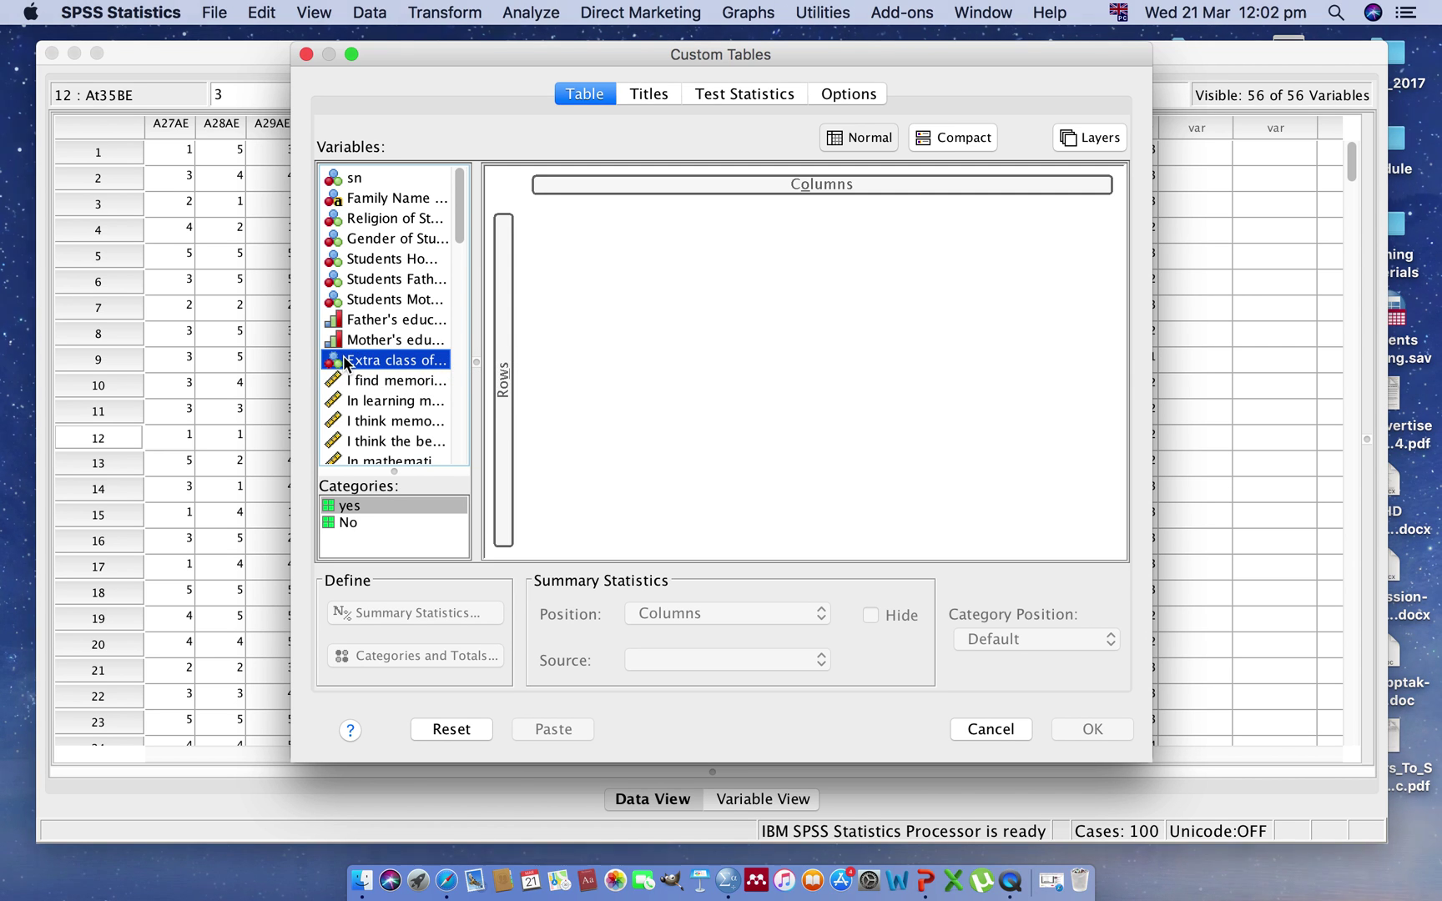
pyautogui.moveTo(376, 360); pyautogui.dragTo(507, 328)
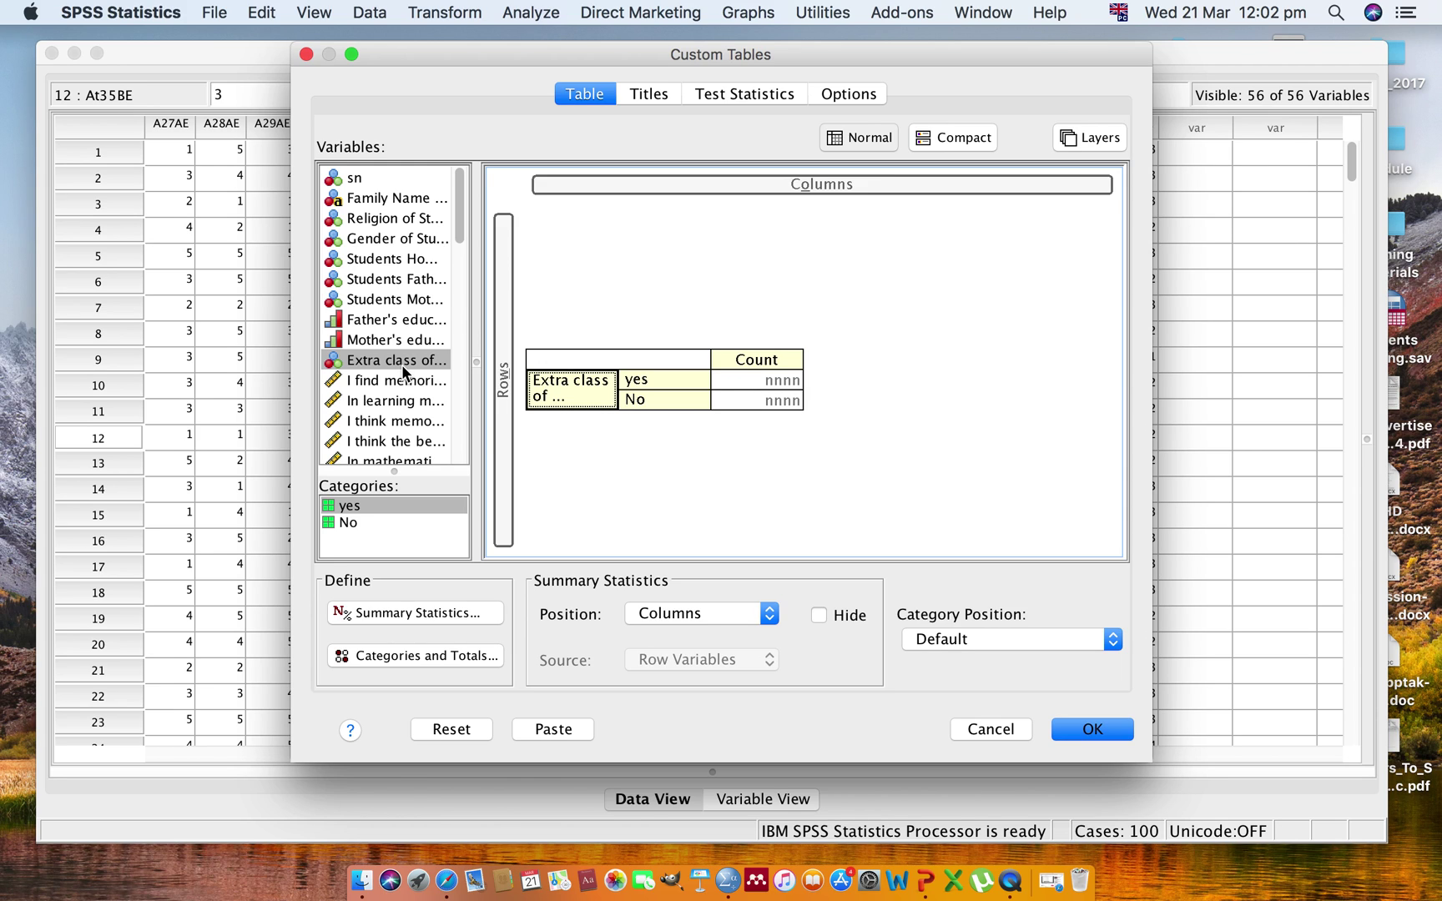
pyautogui.click(379, 219)
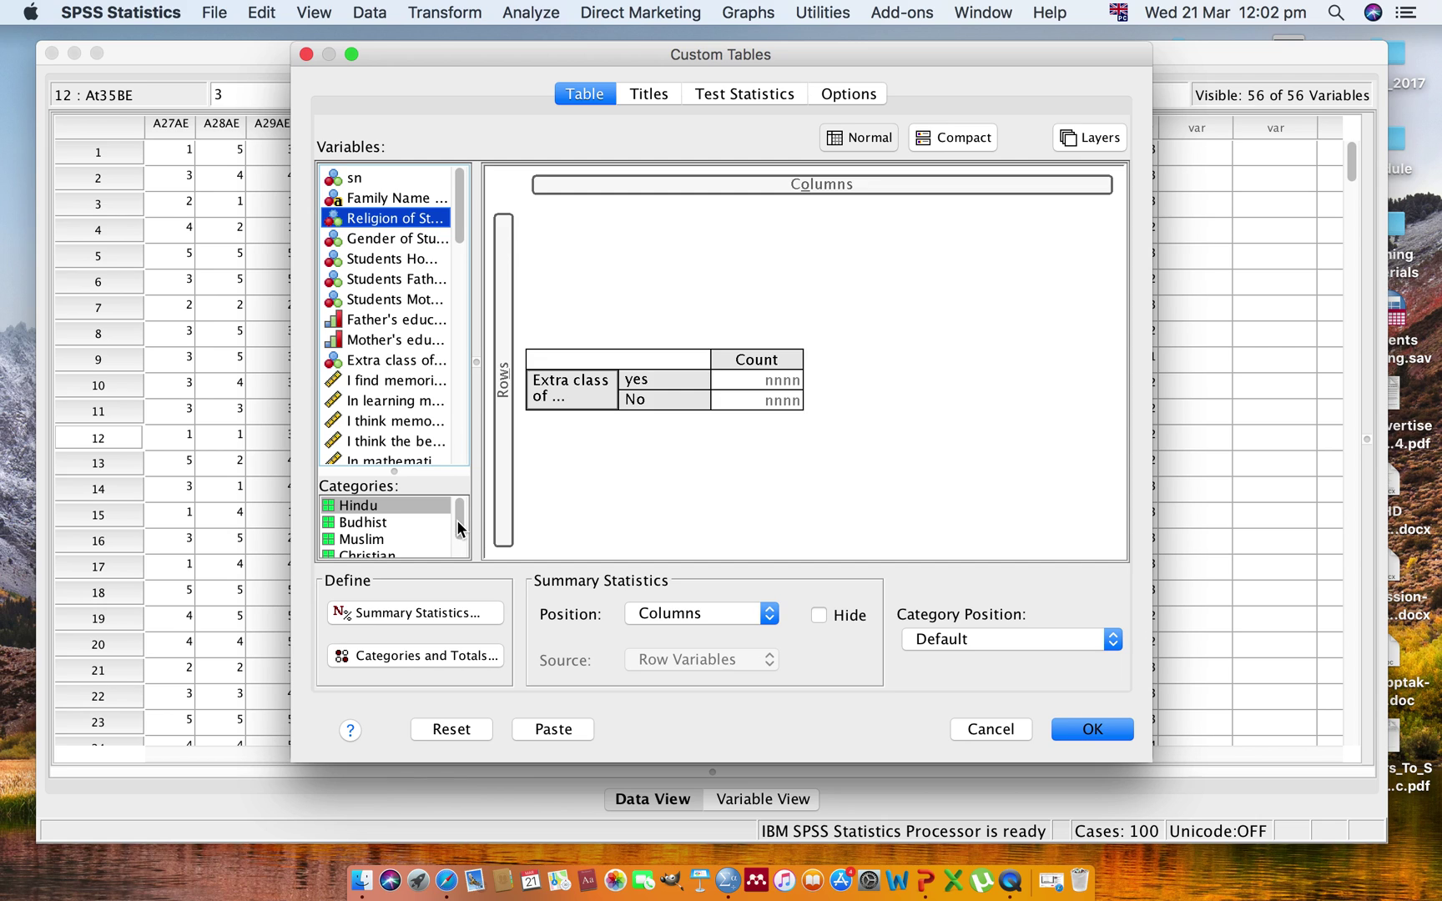
# Put Religion of Student in the columns: Hindu, Budhist, Muslim, Christian and Others.
pyautogui.moveTo(457, 519)
pyautogui.mouseDown()
pyautogui.moveTo(458, 551)
pyautogui.moveTo(458, 507)
pyautogui.mouseUp()
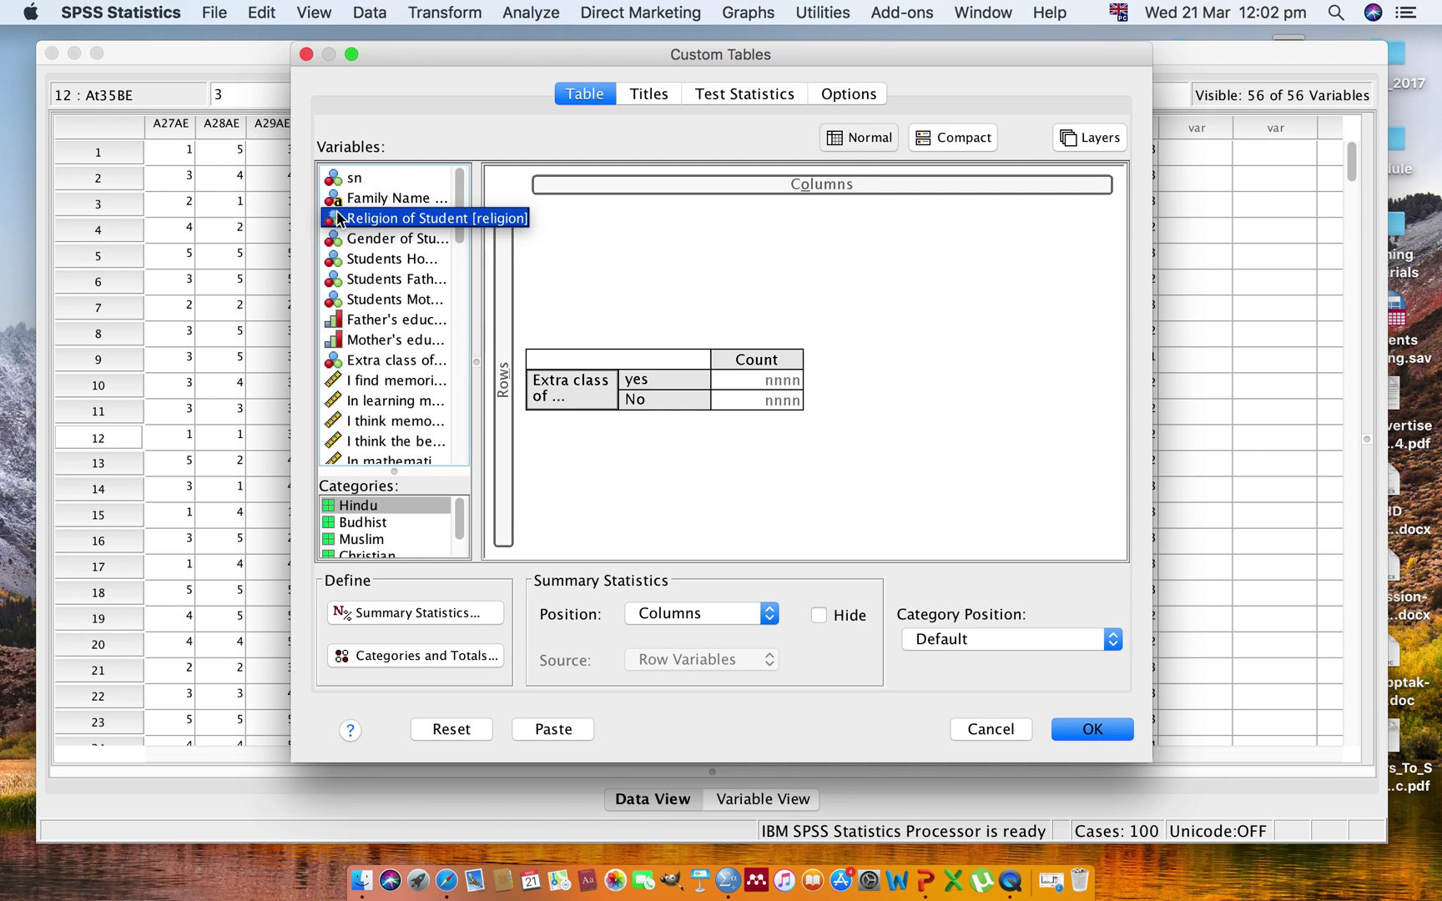
pyautogui.moveTo(339, 218); pyautogui.dragTo(630, 182)
pyautogui.moveTo(482, 201); pyautogui.dragTo(584, 194)
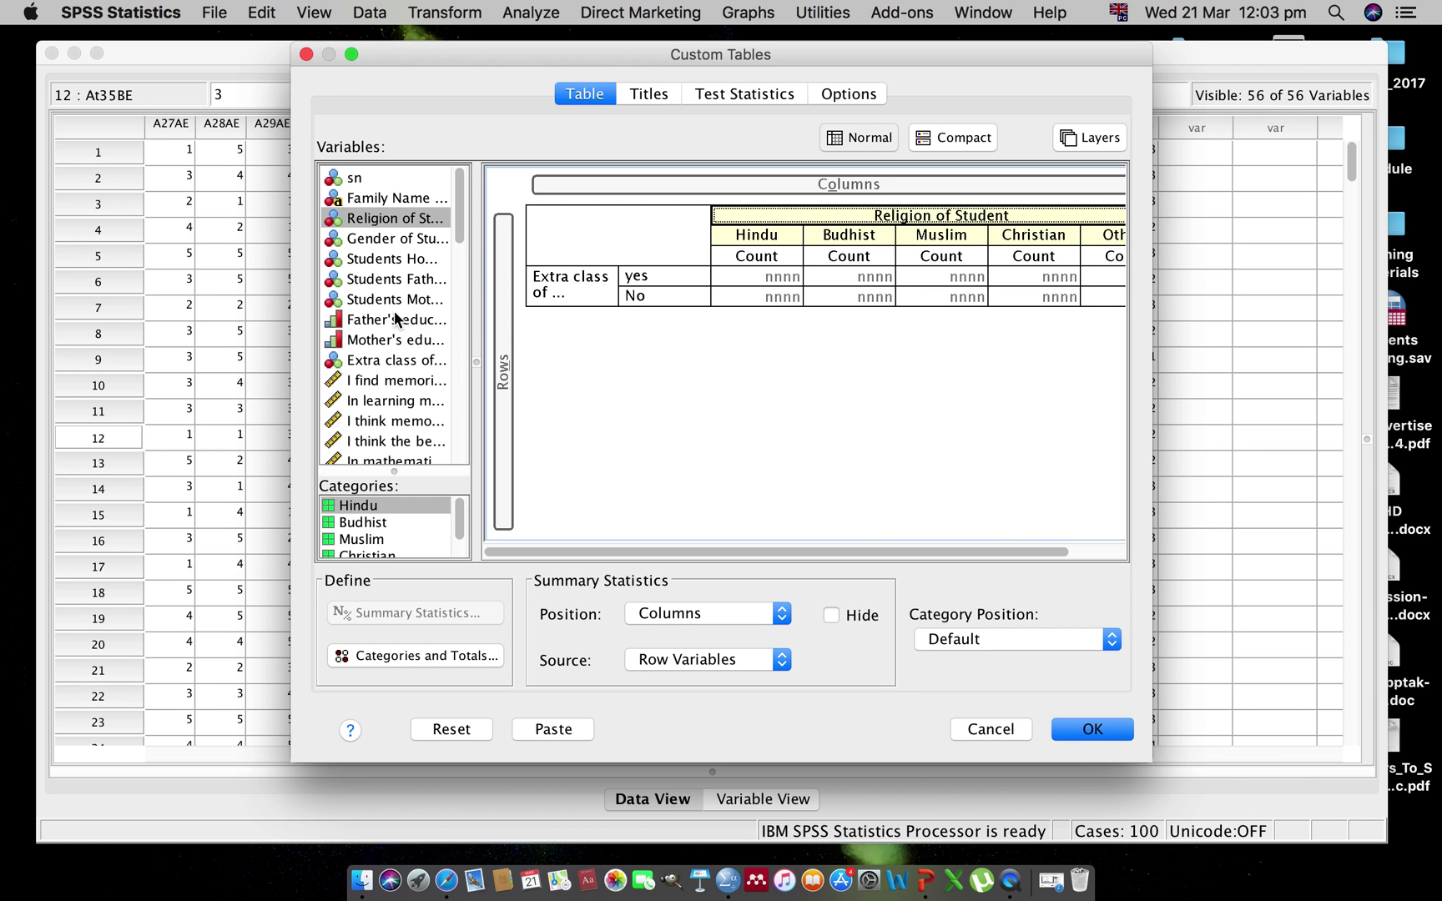
# Nest Gender of Students under the extra-class rows, widen the builder, and paste the CTABLES syntax.
pyautogui.click(361, 240)
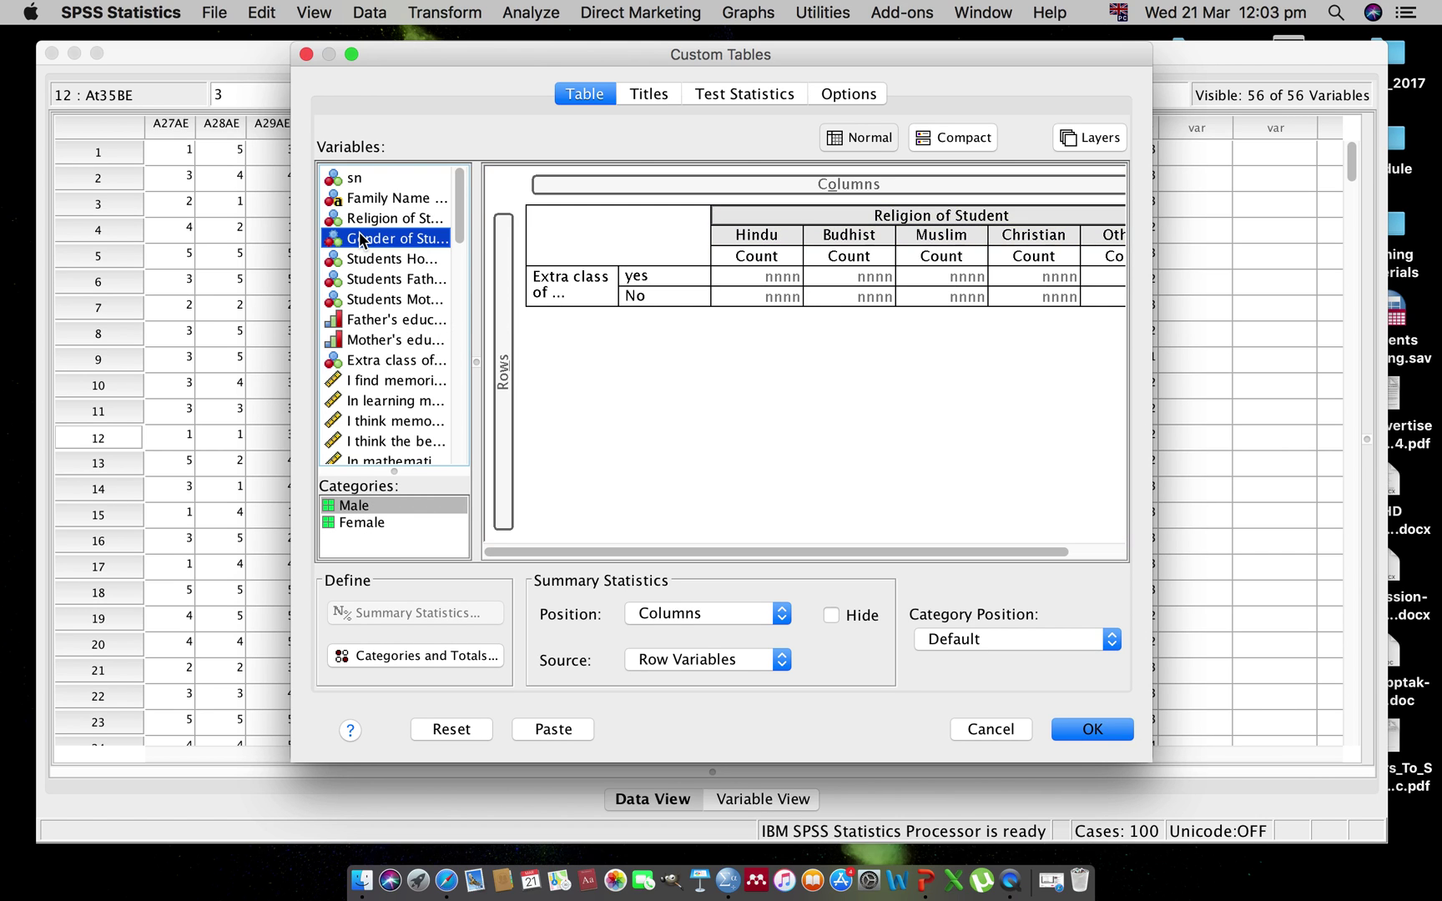
pyautogui.moveTo(349, 244); pyautogui.dragTo(700, 284)
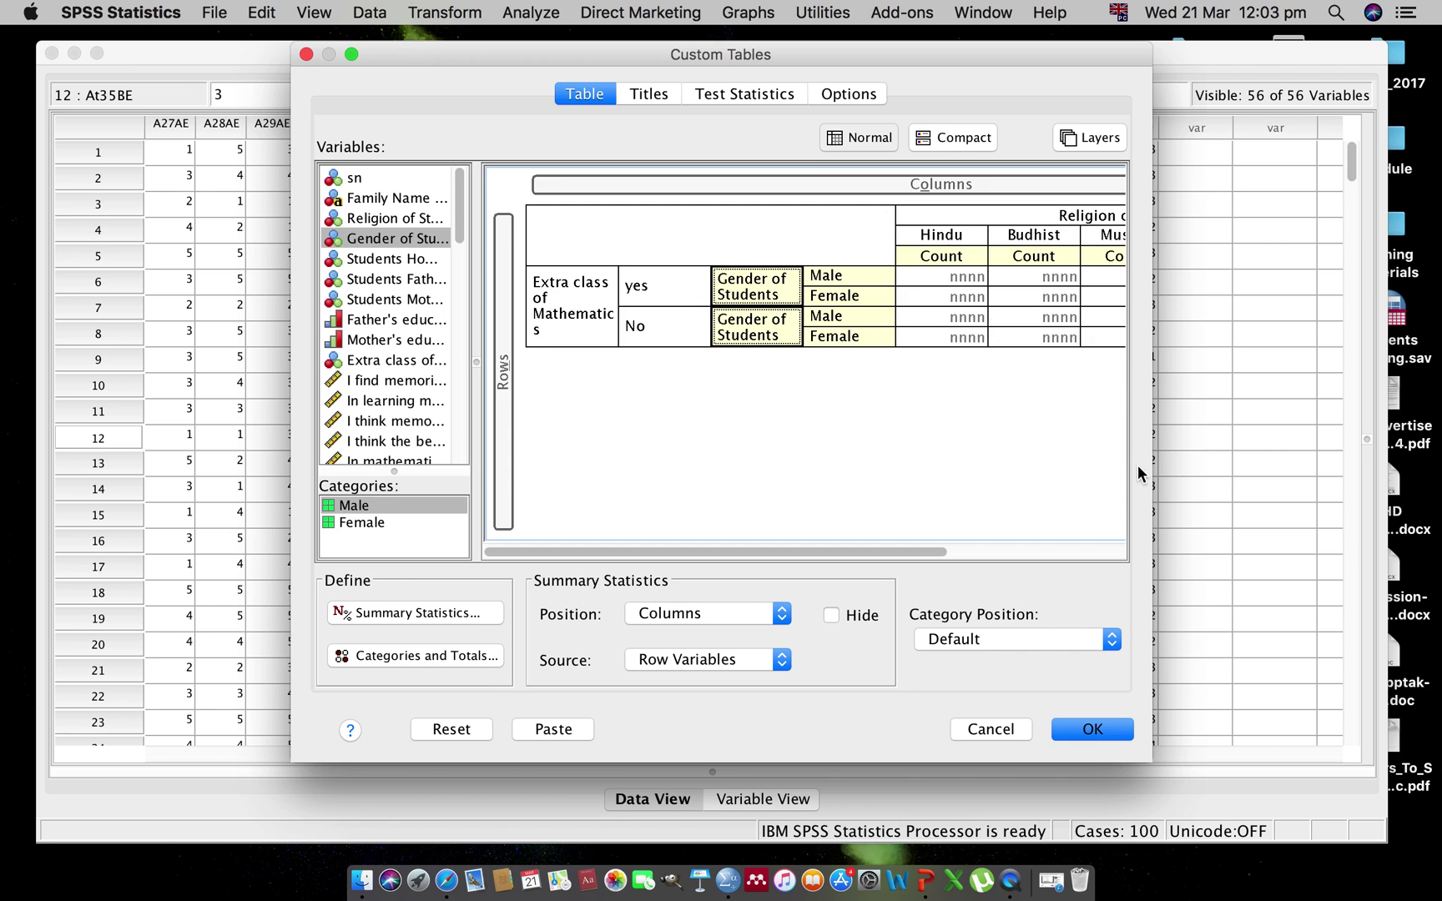
pyautogui.moveTo(1150, 453); pyautogui.dragTo(1408, 405)
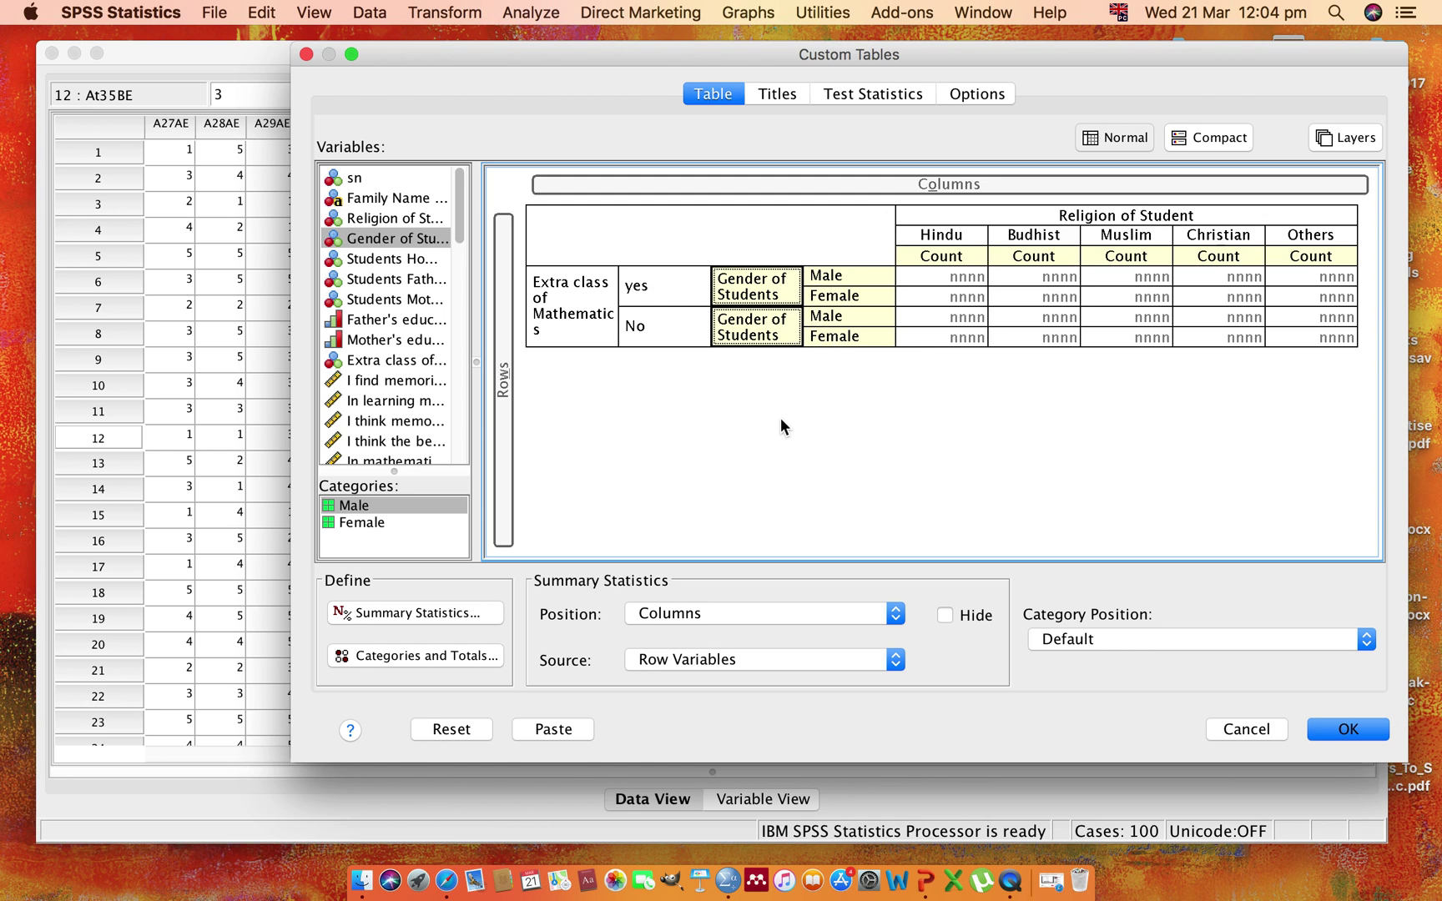
pyautogui.click(555, 729)
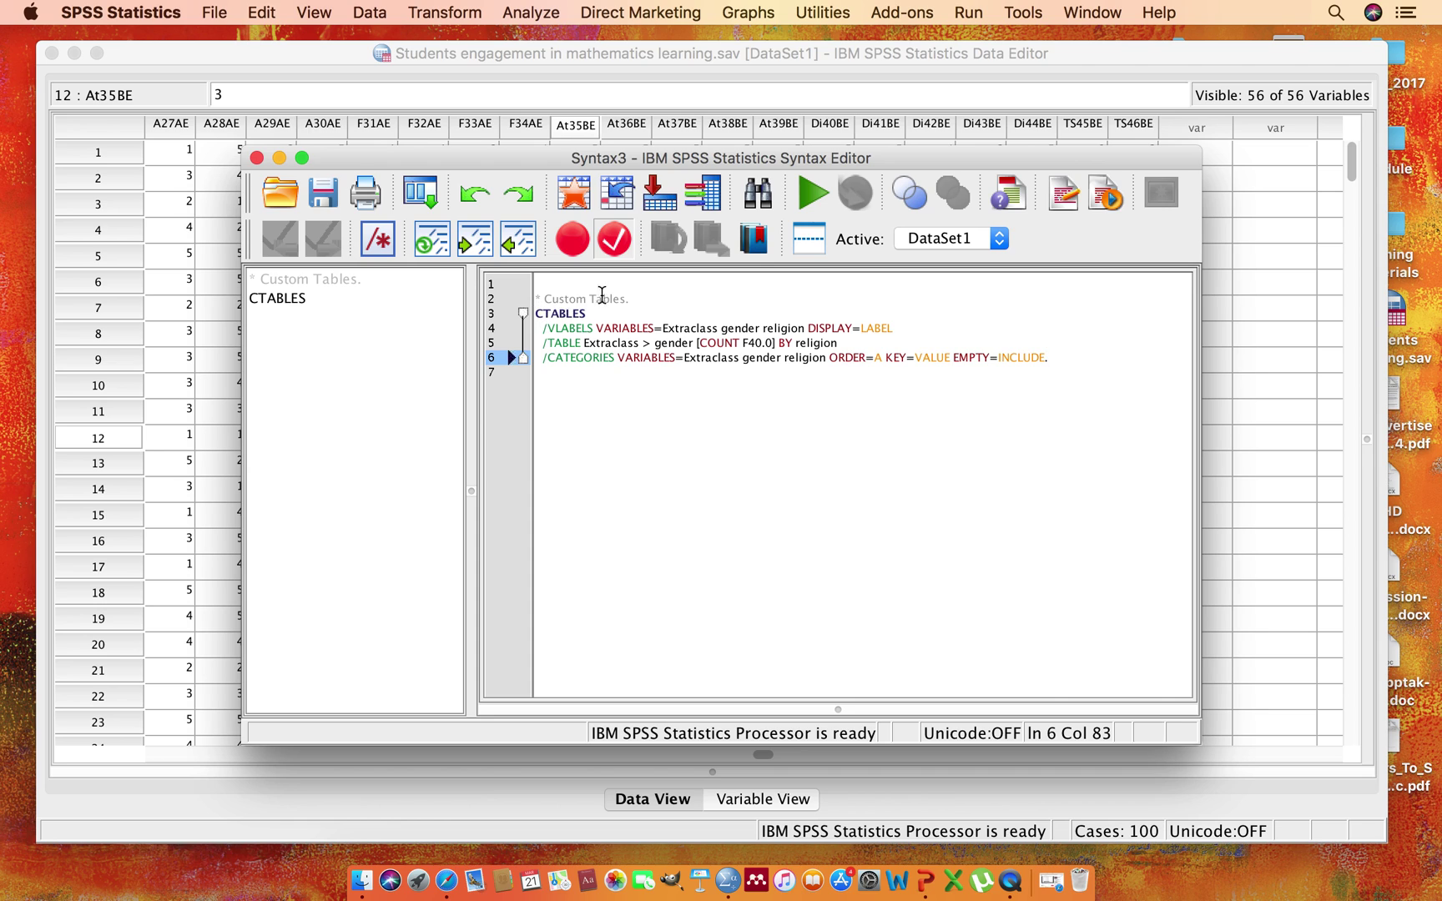
# Select the whole CTABLES command in the Syntax Editor and run it.
pyautogui.click(538, 314)
pyautogui.moveTo(538, 315); pyautogui.dragTo(1052, 360)
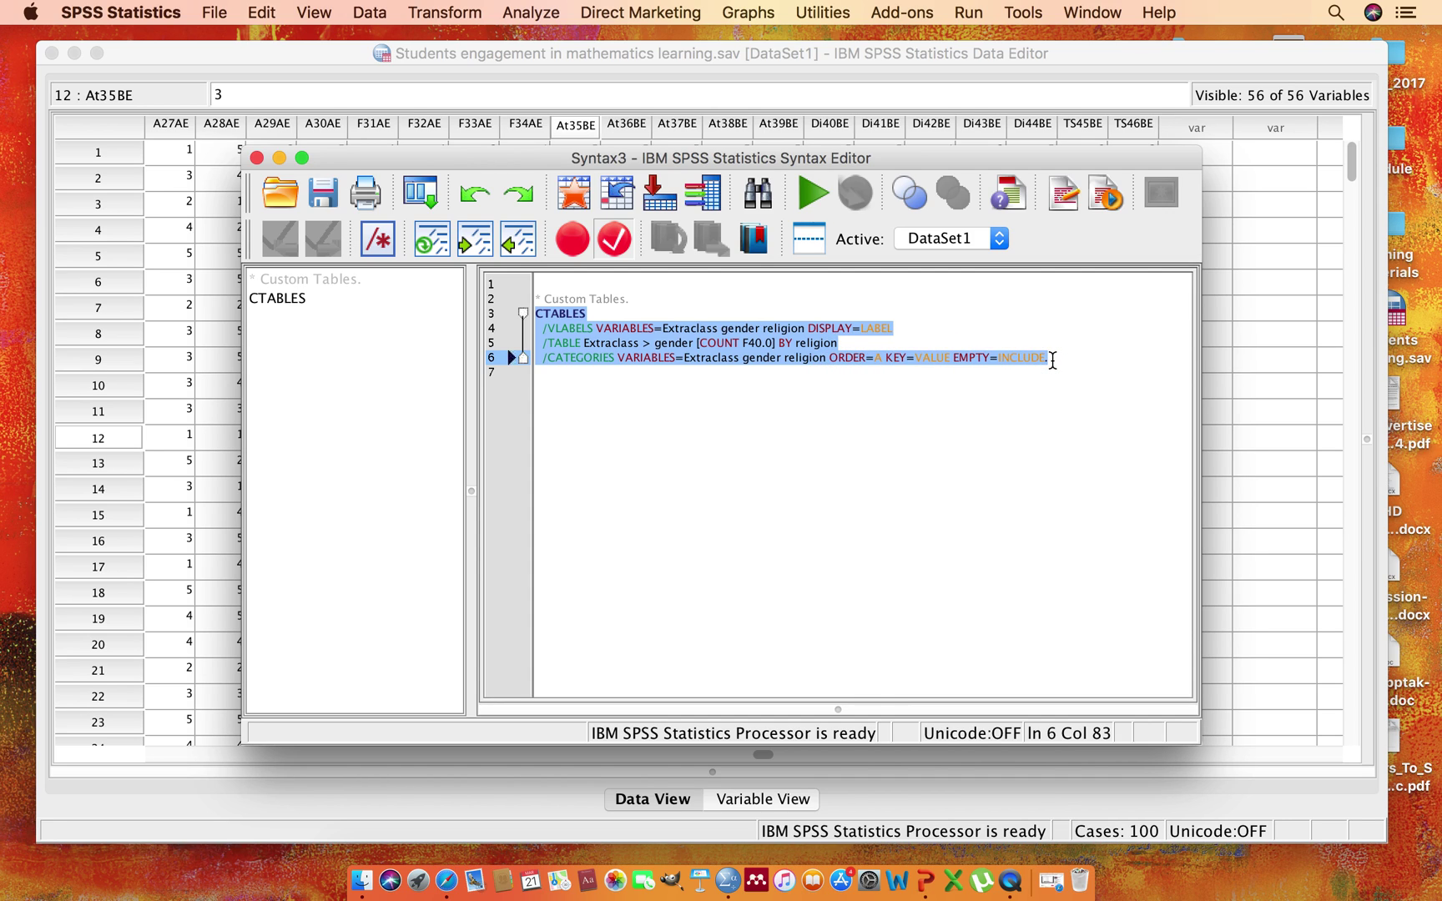
pyautogui.click(807, 190)
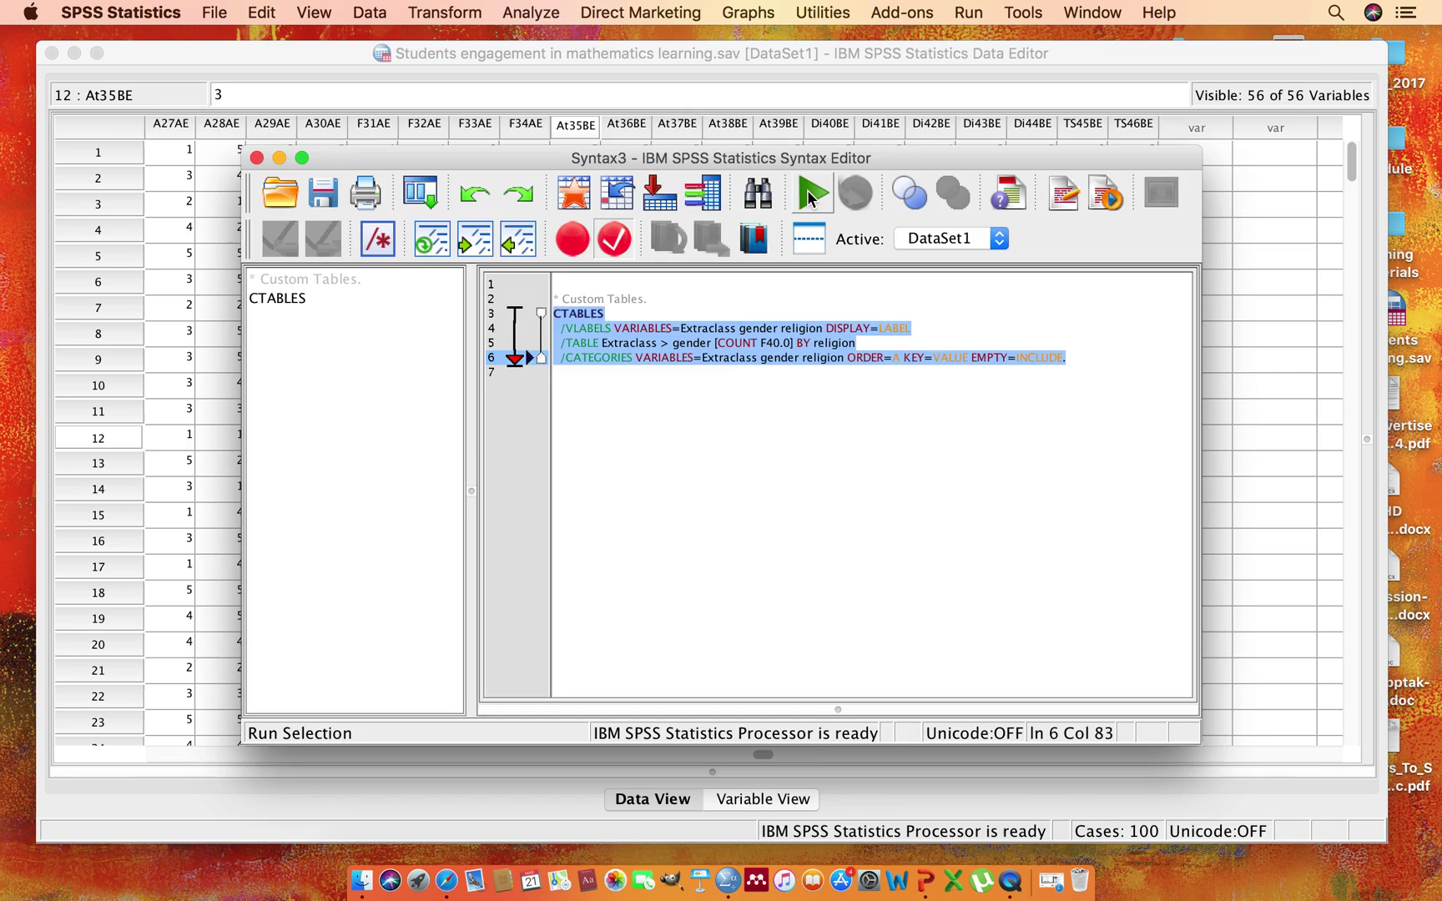
pyautogui.click(968, 354)
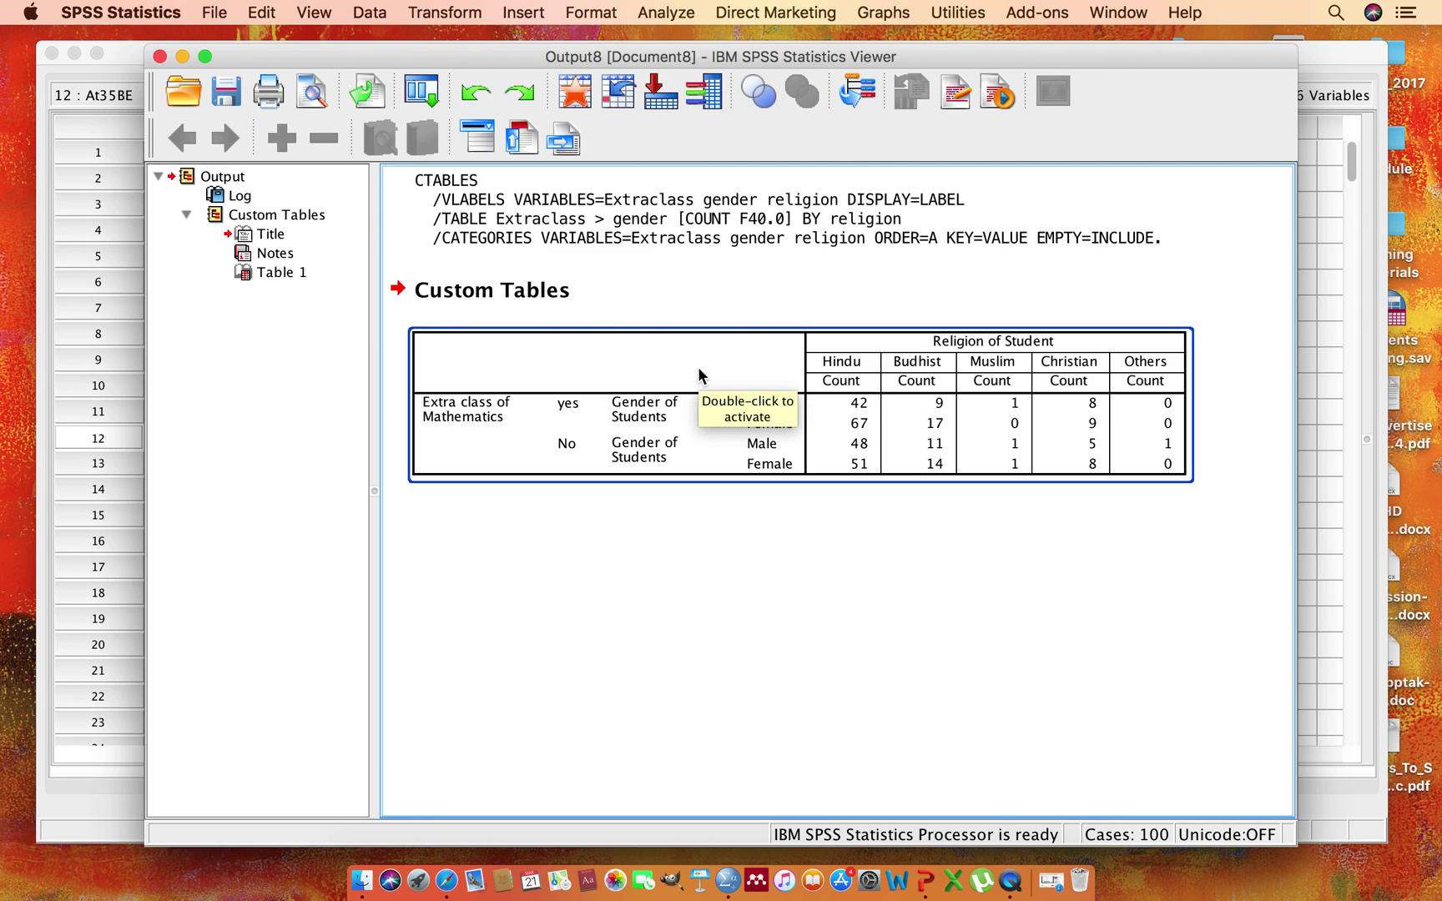
pyautogui.doubleClick(886, 346)
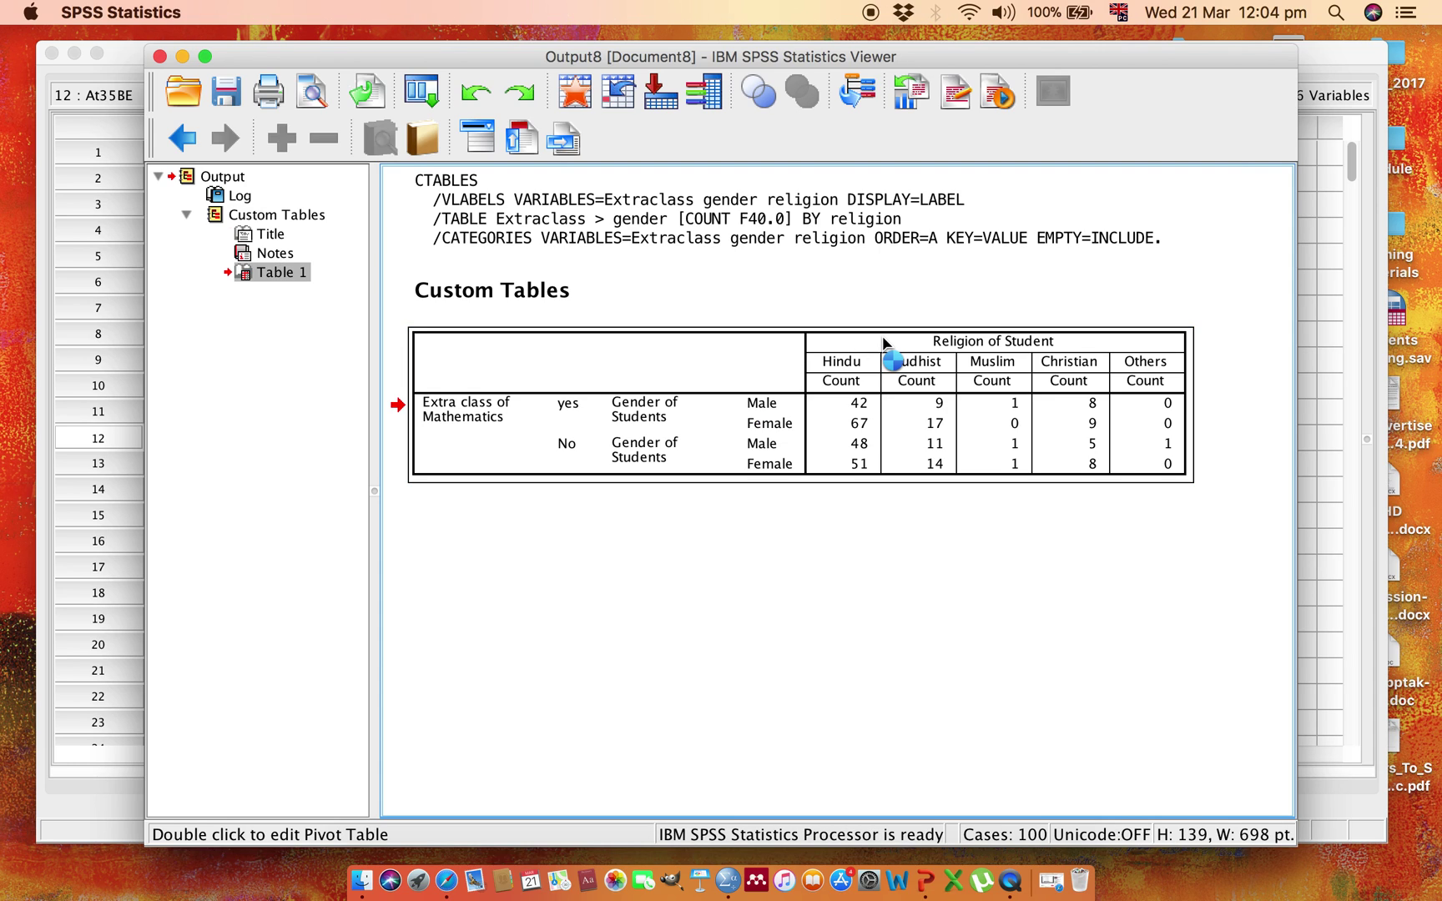
pyautogui.click(886, 344)
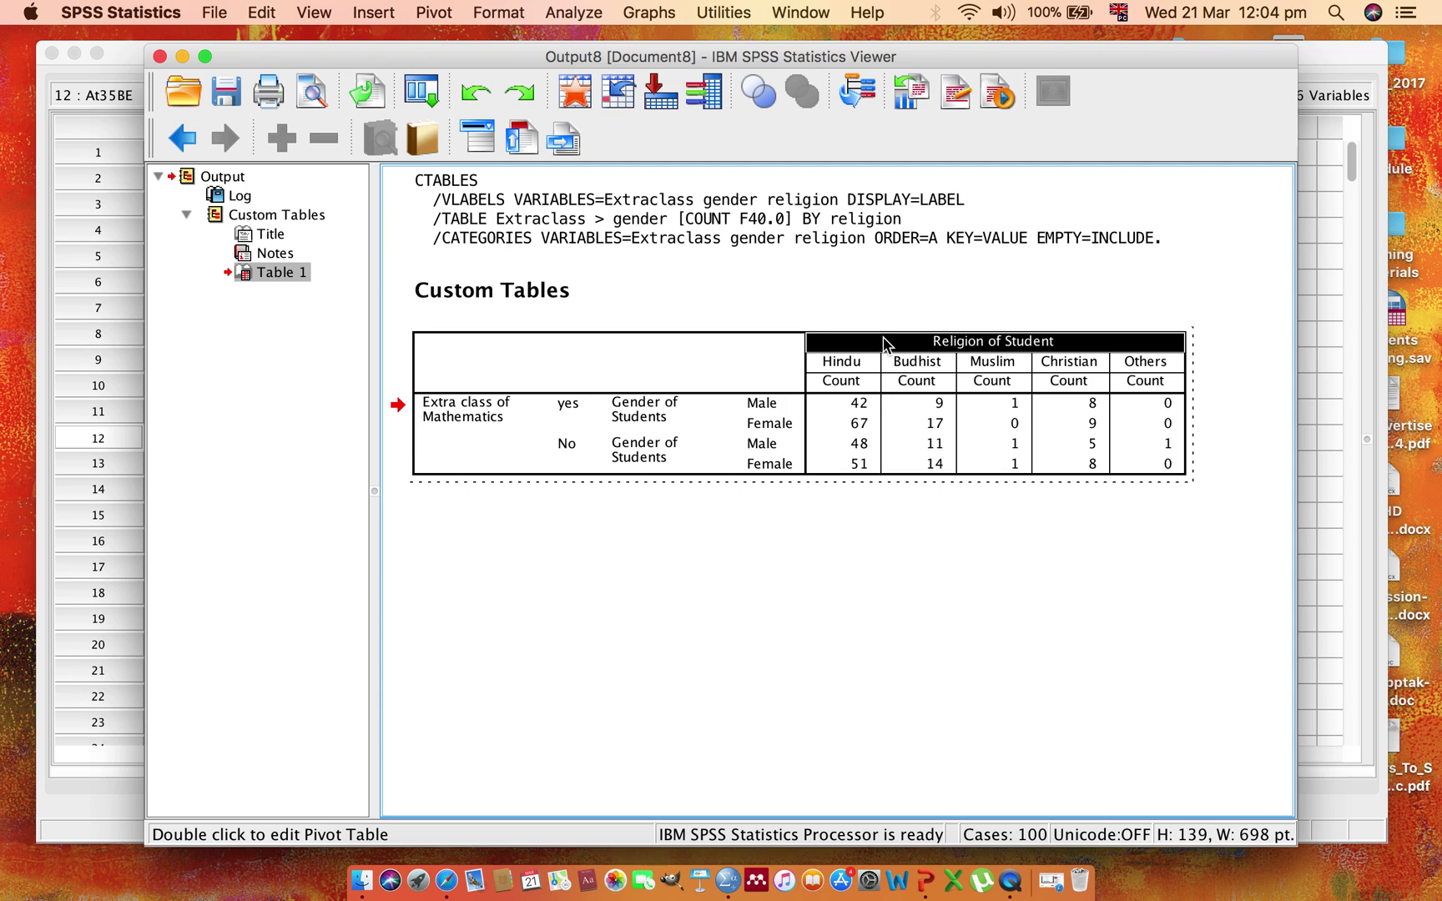
pyautogui.keyDown('ctrl'); pyautogui.keyDown('alt'); pyautogui.click(886, 344); pyautogui.keyUp('alt'); pyautogui.keyUp('ctrl')
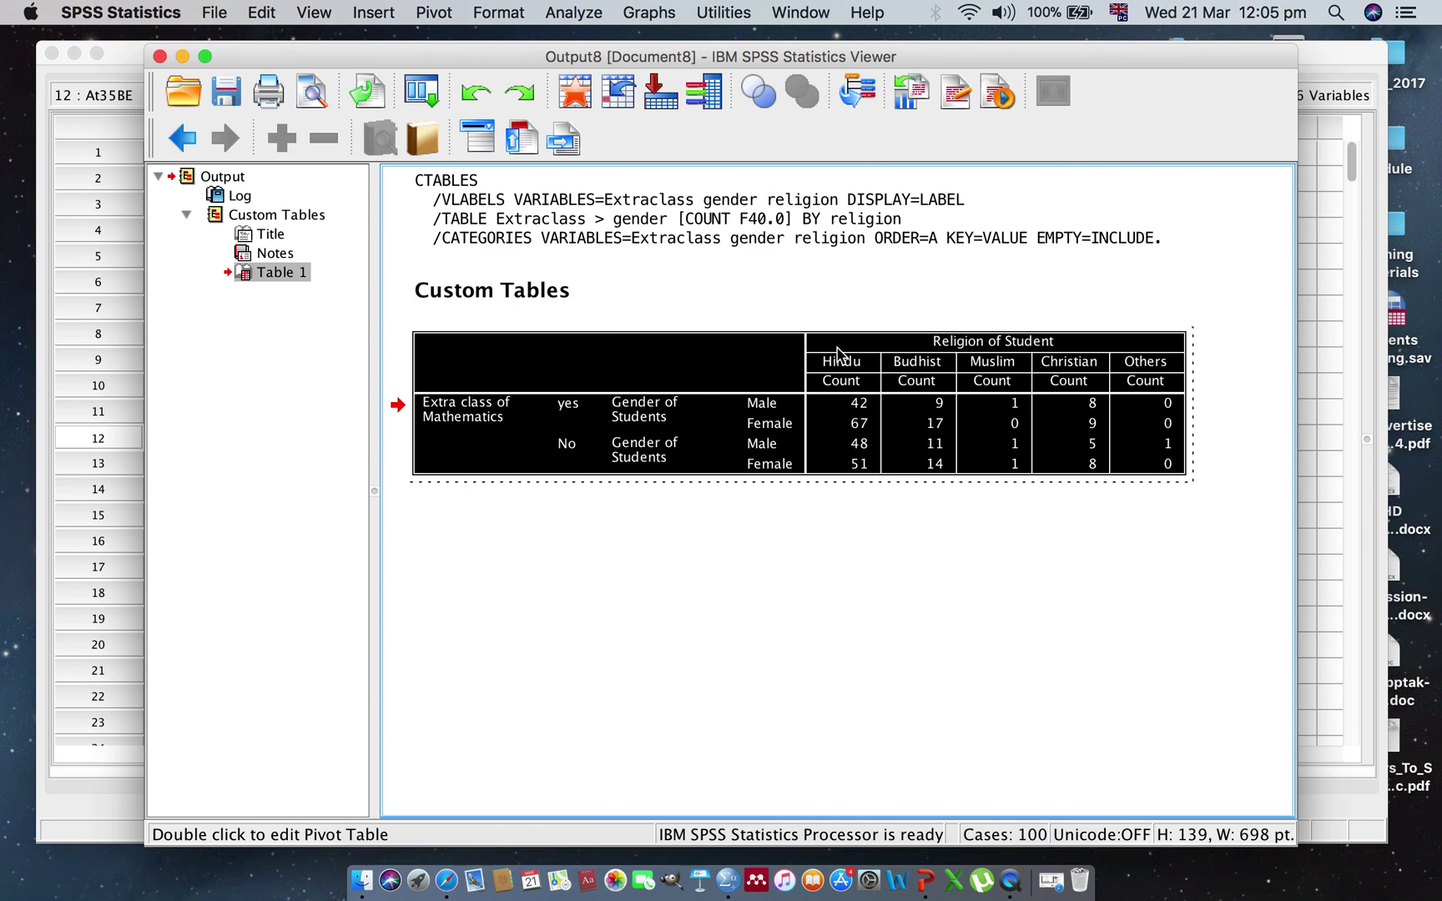
pyautogui.doubleClick(837, 346)
pyautogui.doubleClick(839, 352)
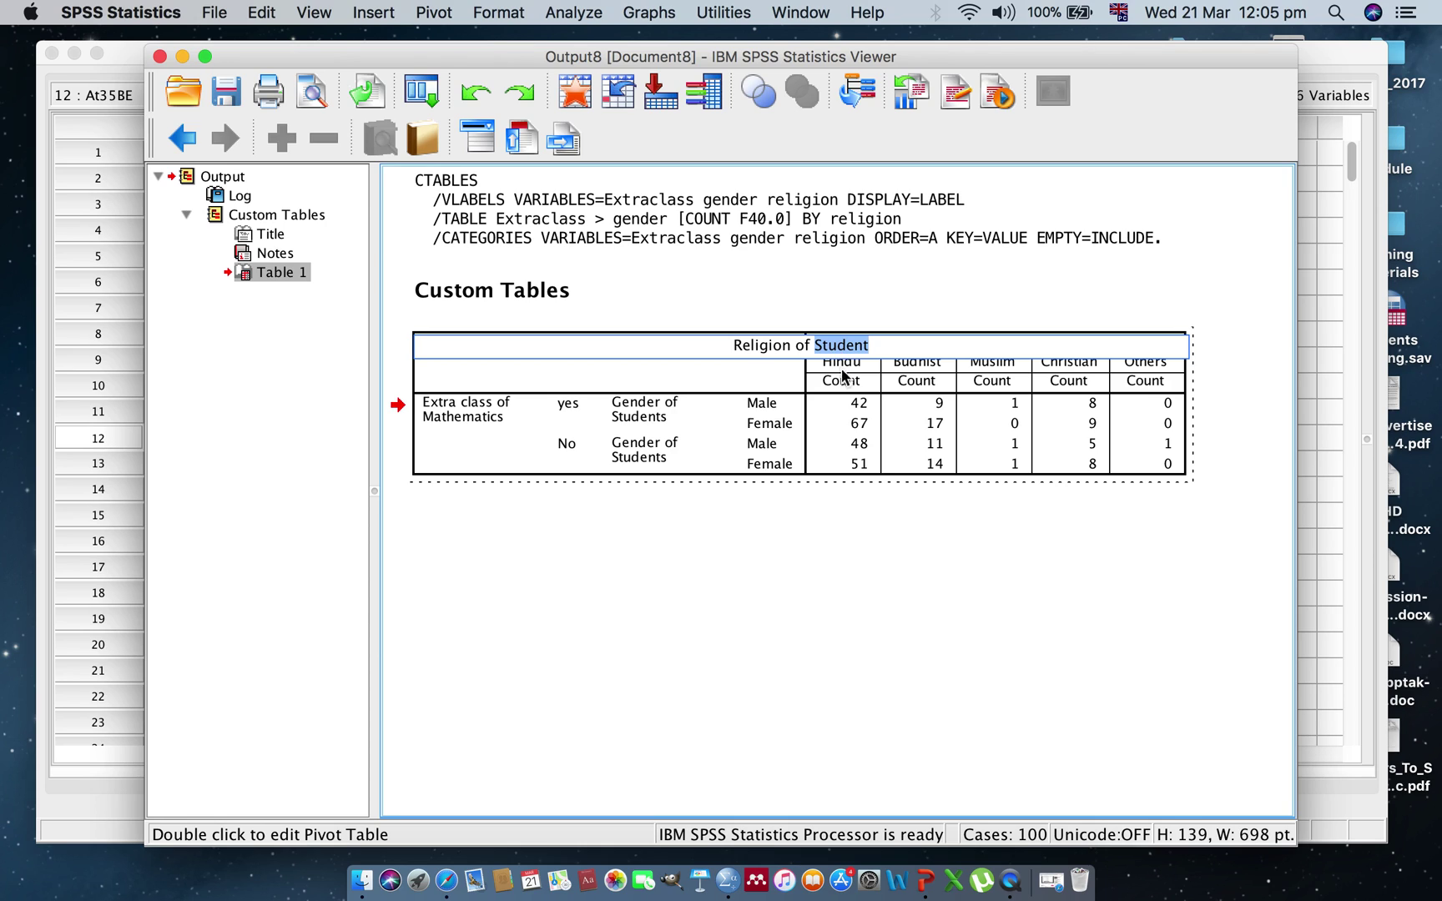
pyautogui.doubleClick(844, 382)
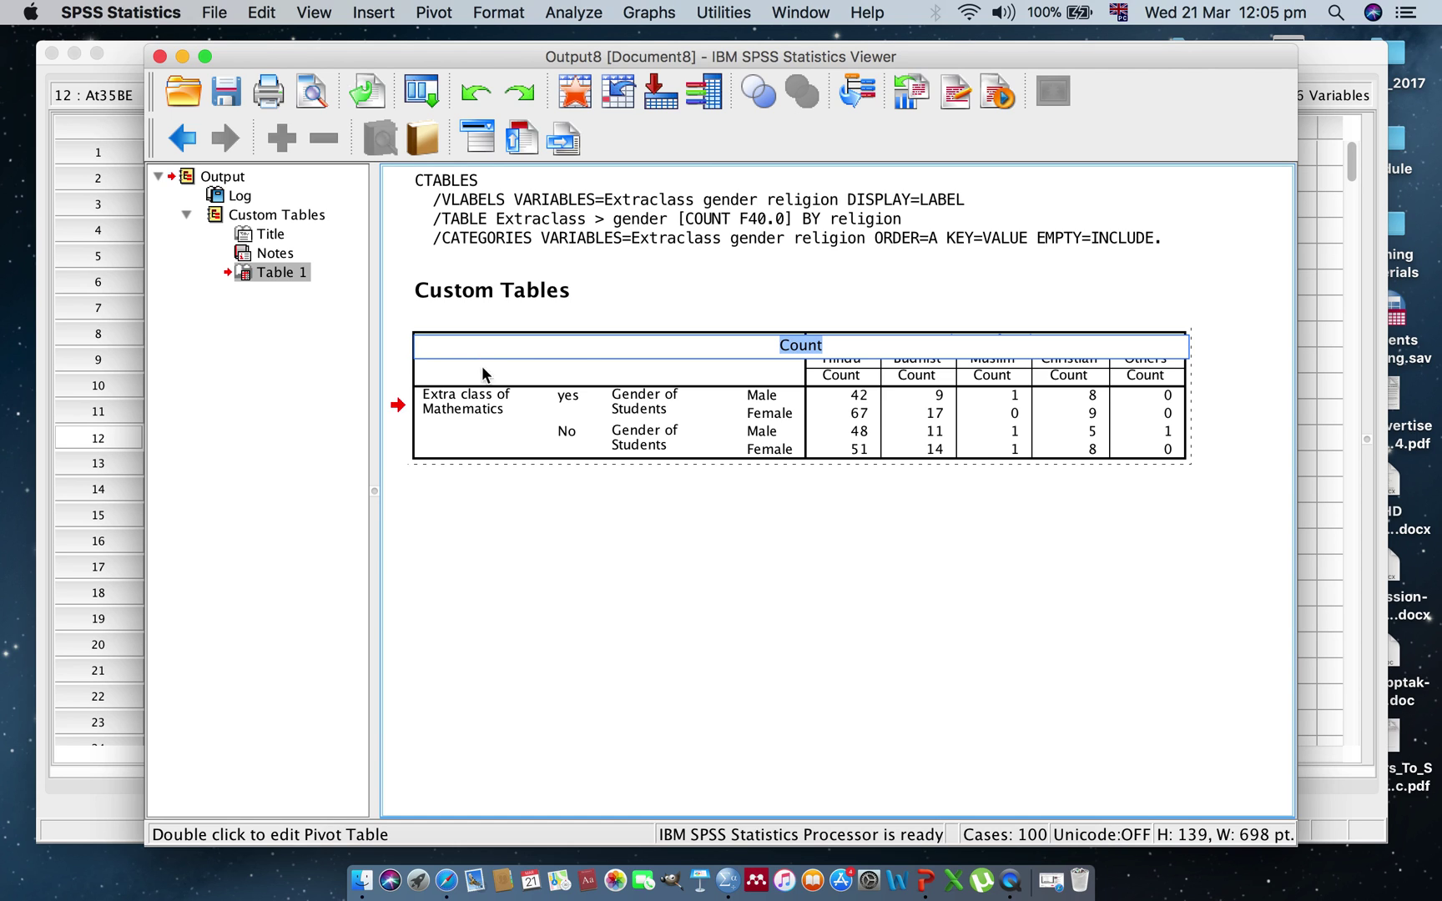
pyautogui.doubleClick(596, 429)
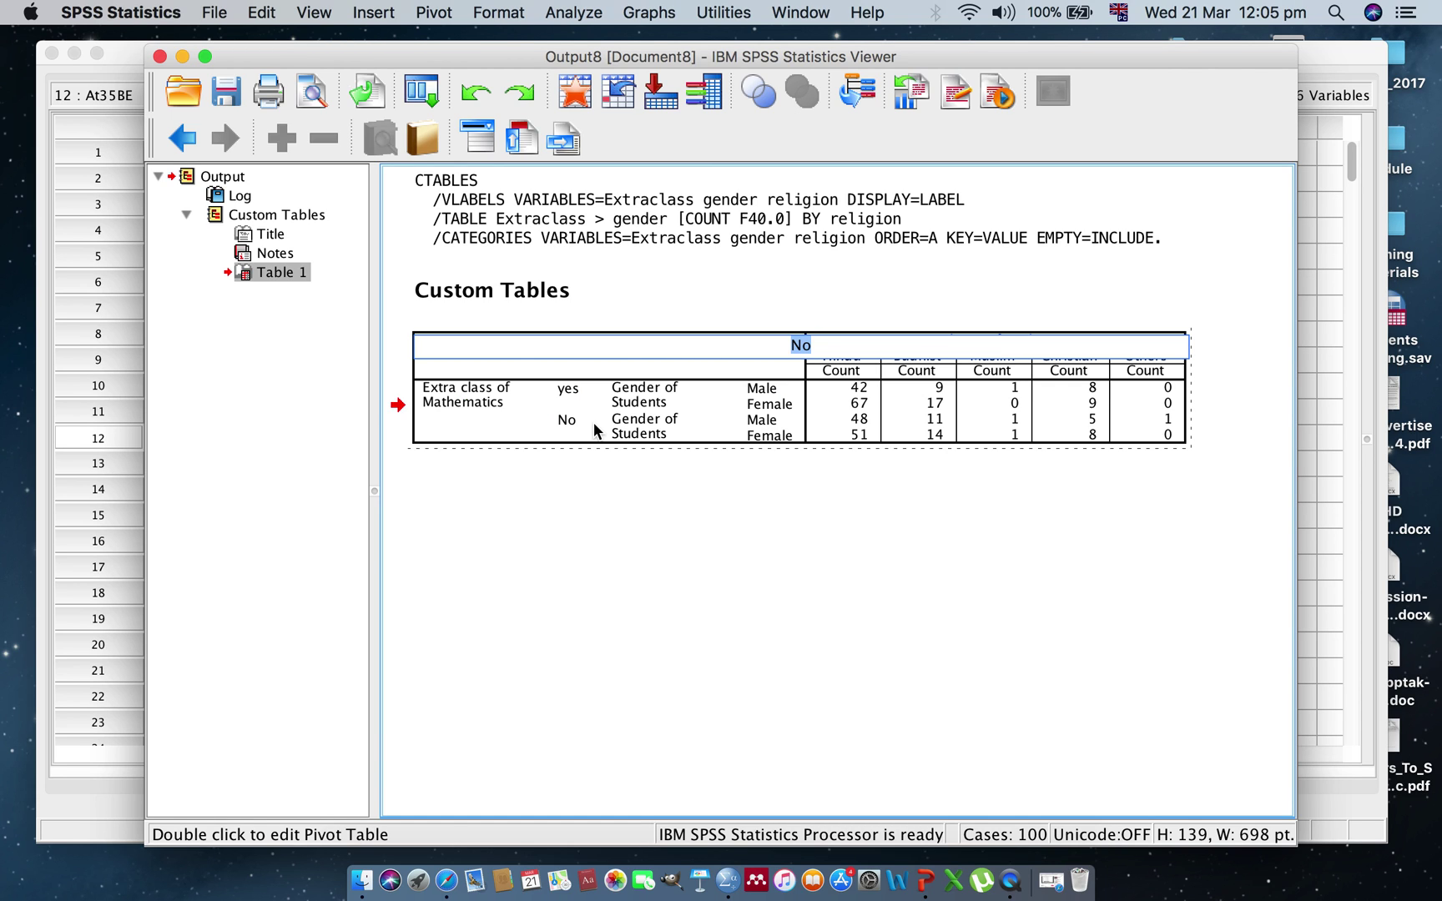
pyautogui.click(765, 409)
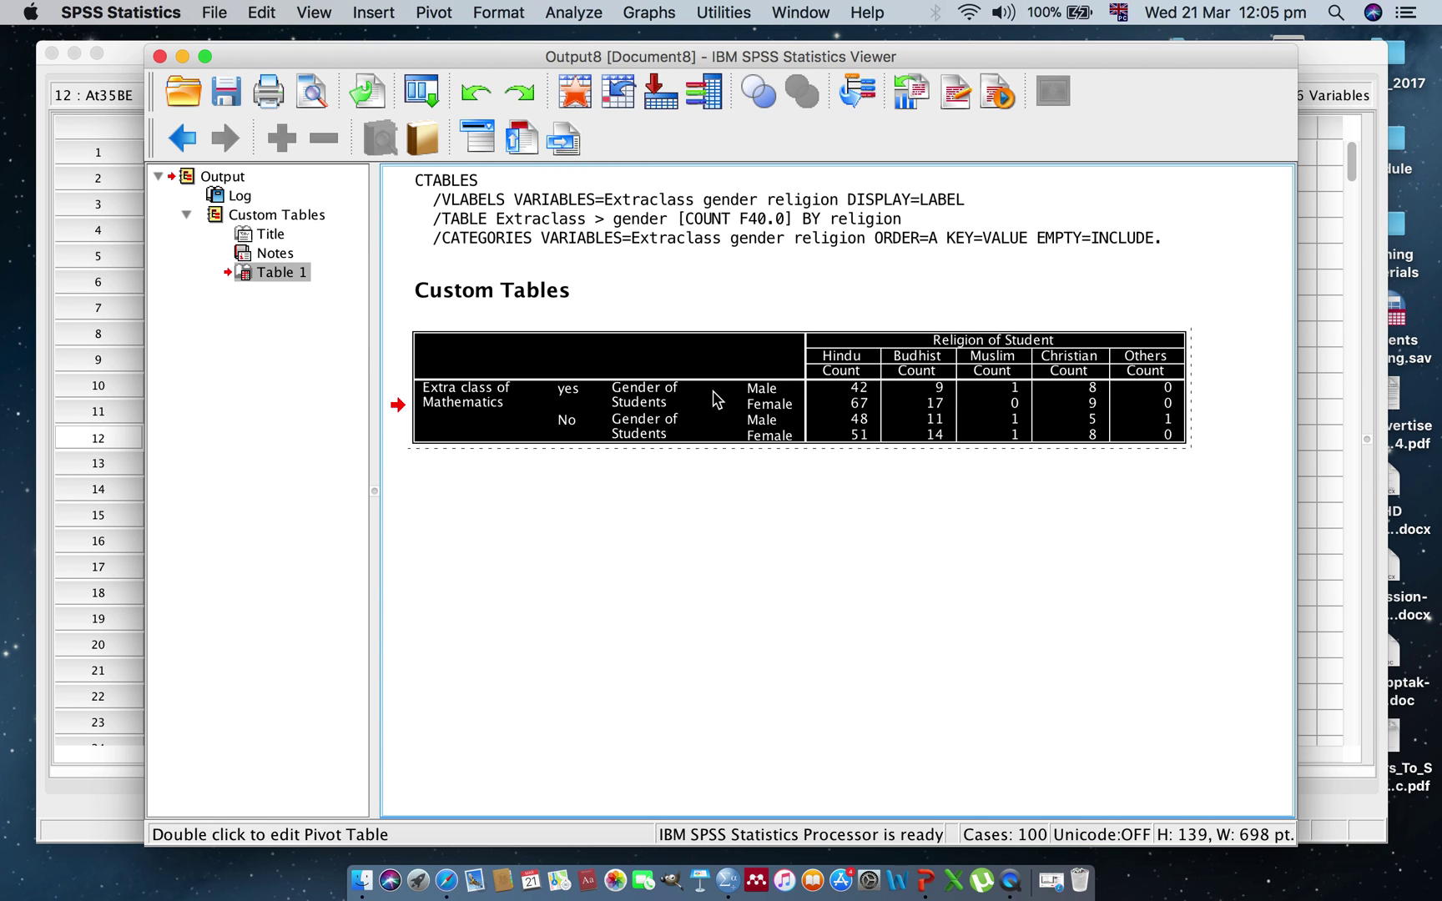
pyautogui.moveTo(499, 58); pyautogui.dragTo(475, 142)
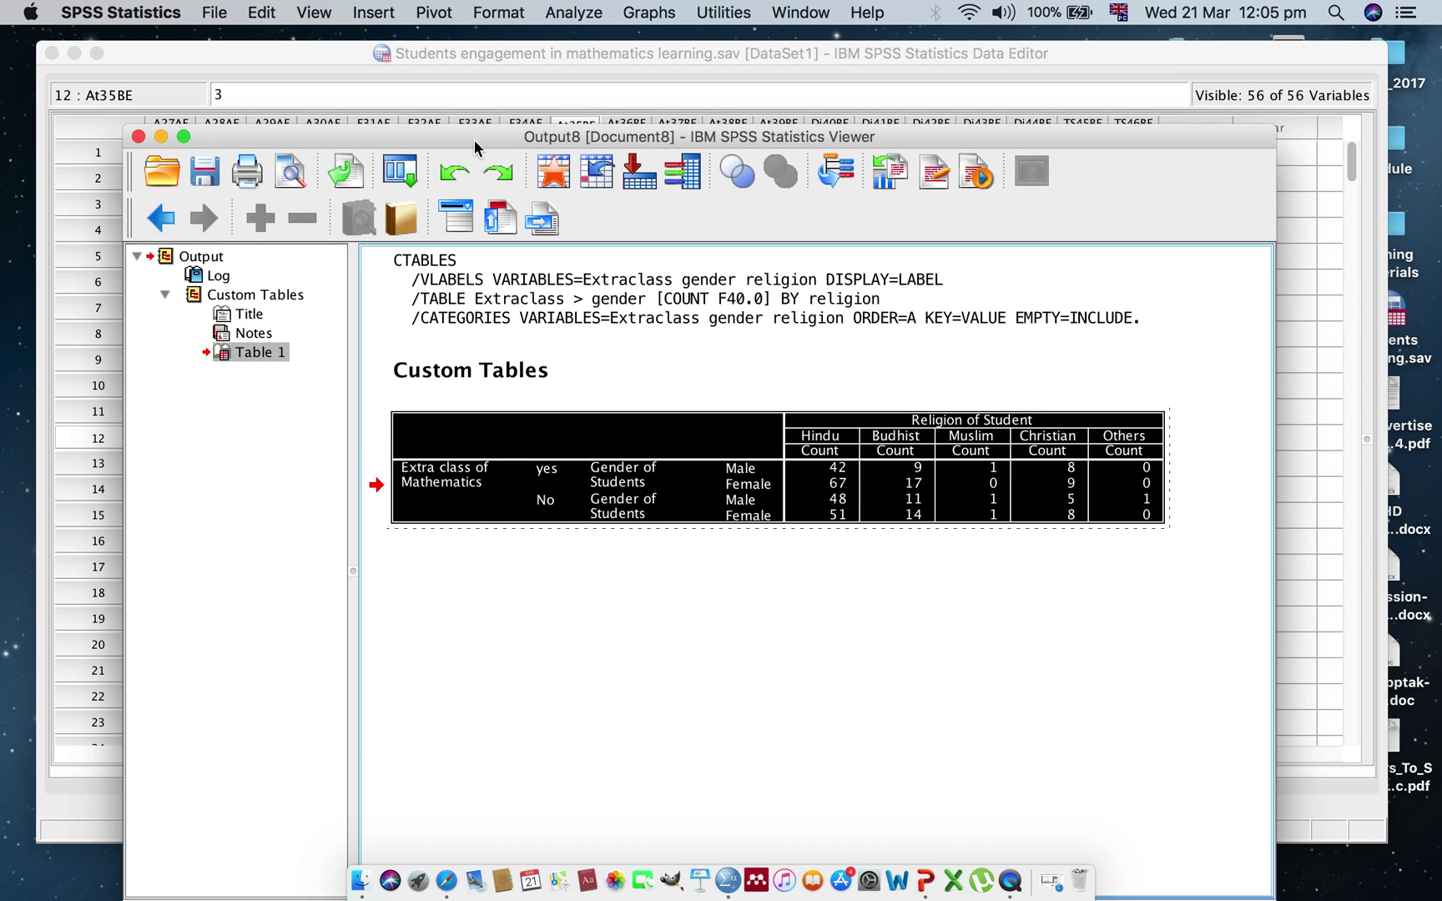
pyautogui.doubleClick(609, 500)
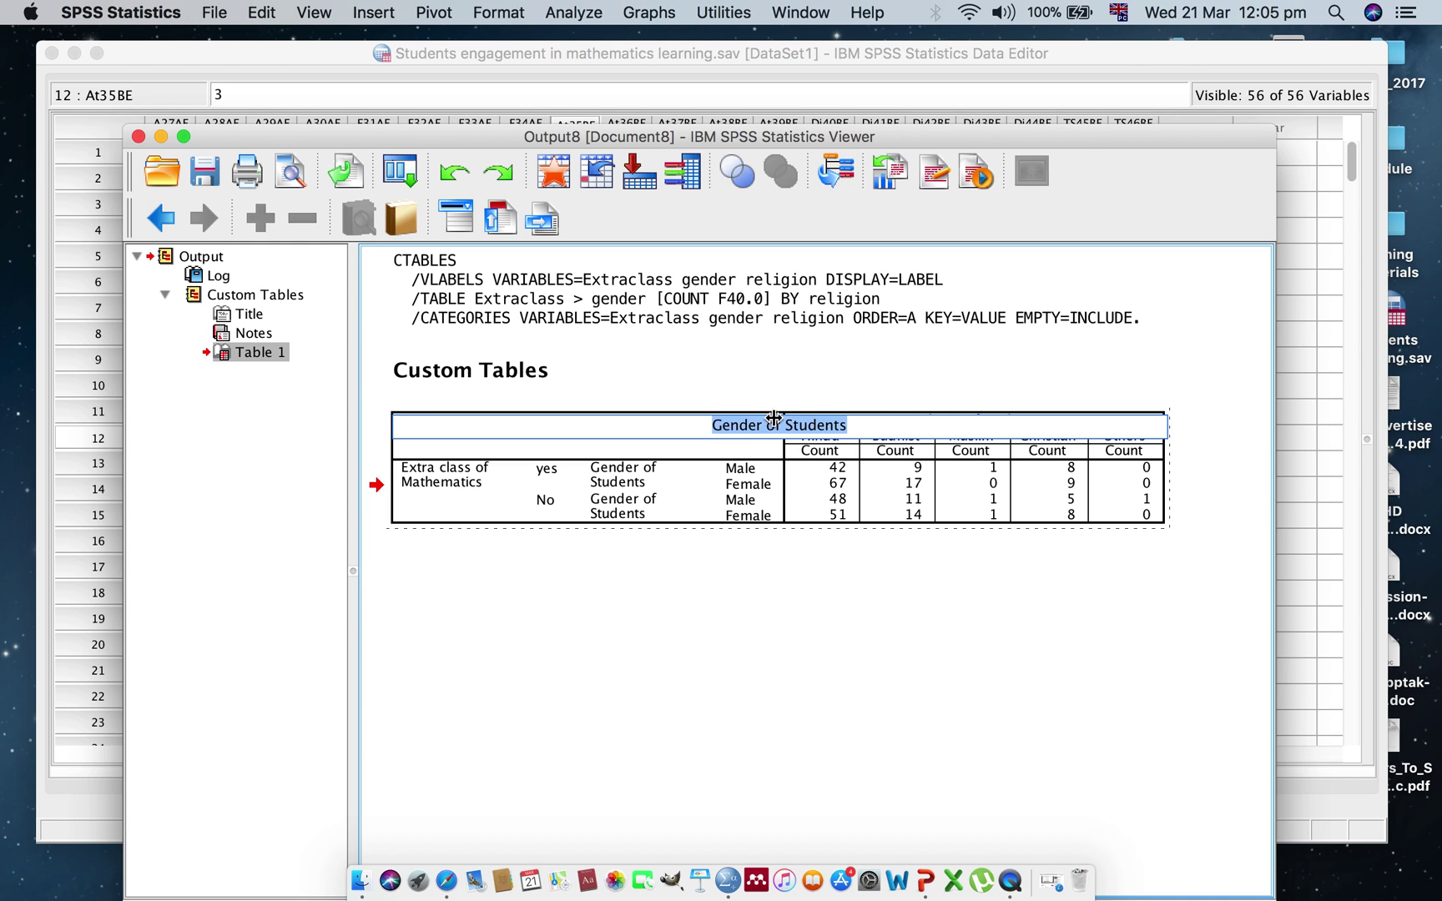
pyautogui.click(862, 382)
pyautogui.click(835, 417)
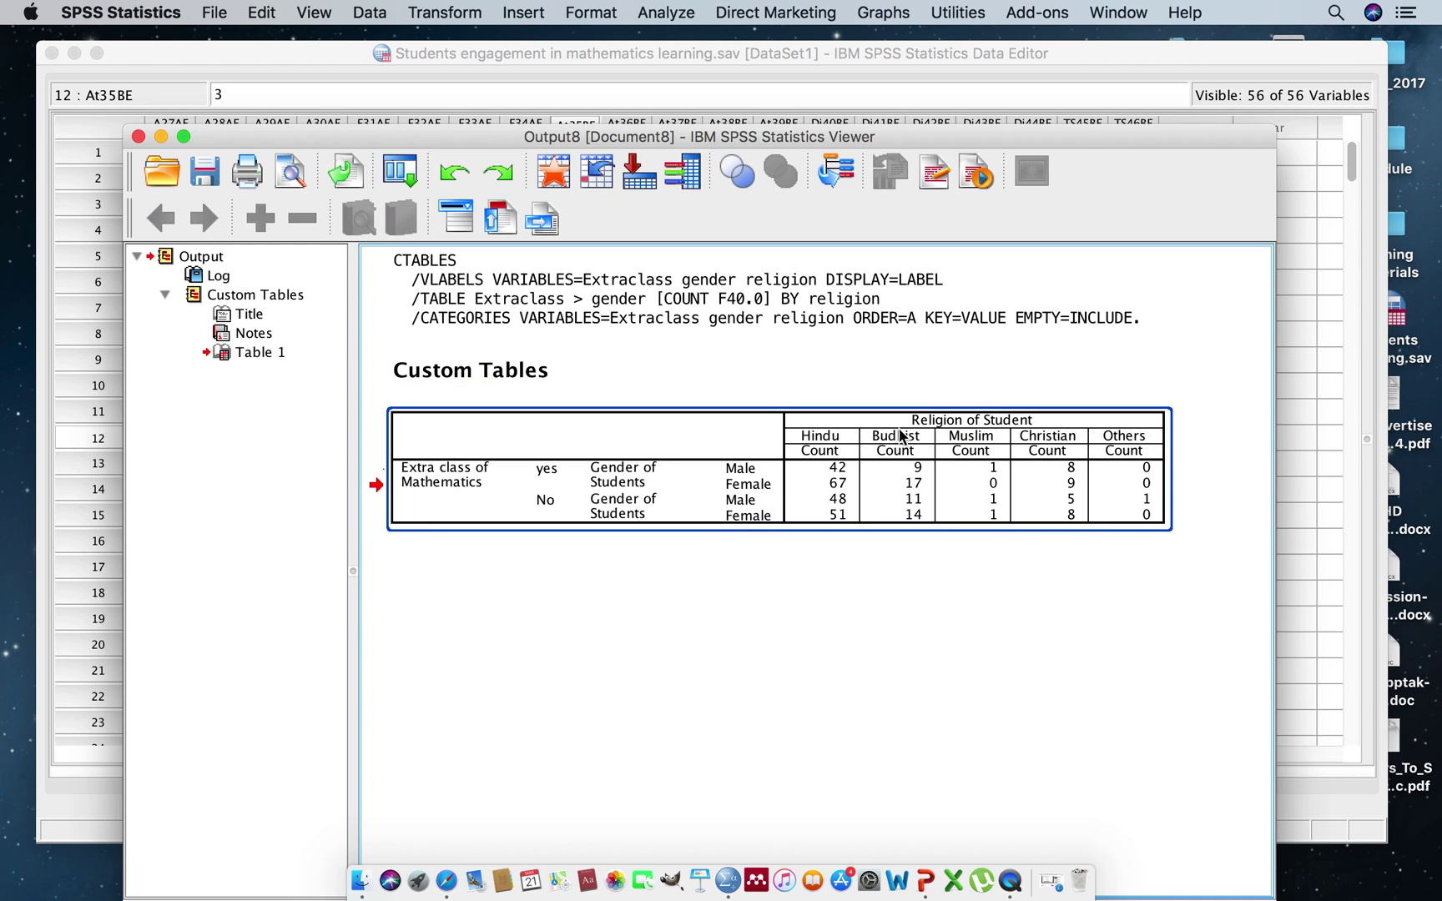
pyautogui.doubleClick(909, 426)
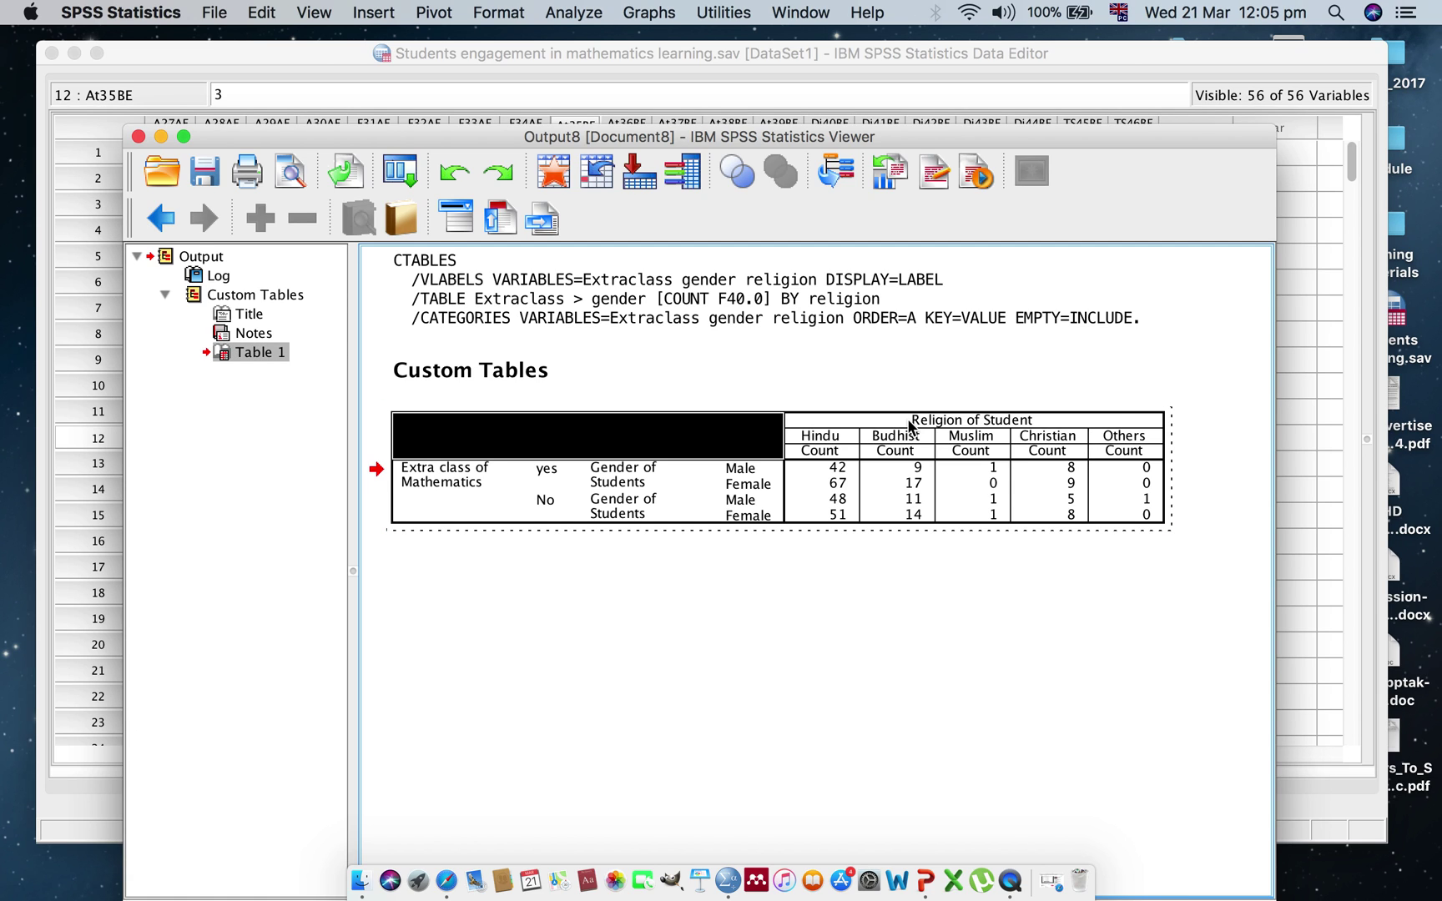
pyautogui.click(910, 423)
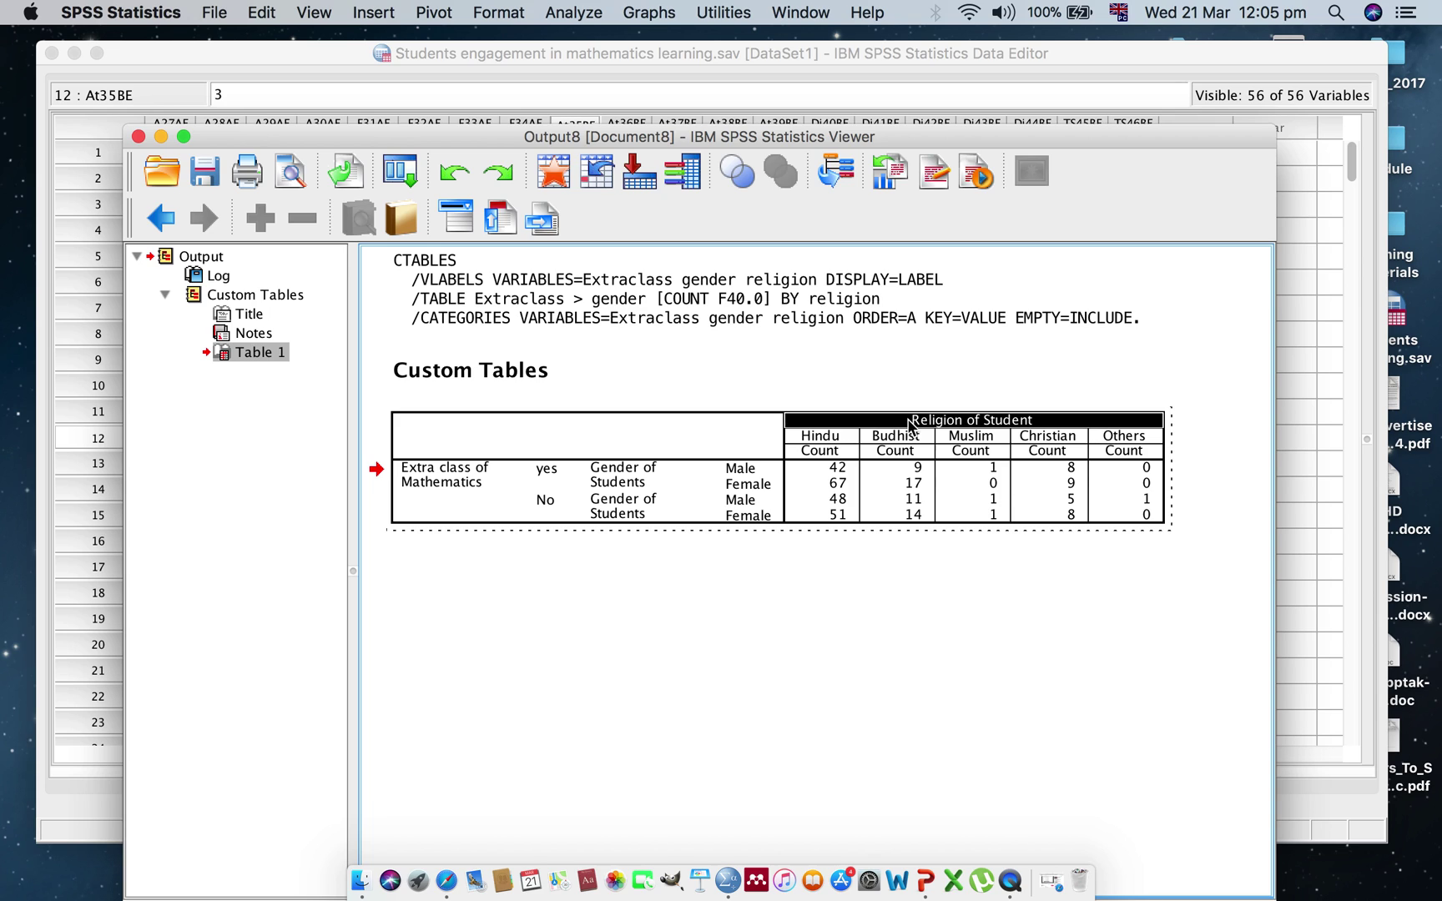
pyautogui.rightClick(909, 426)
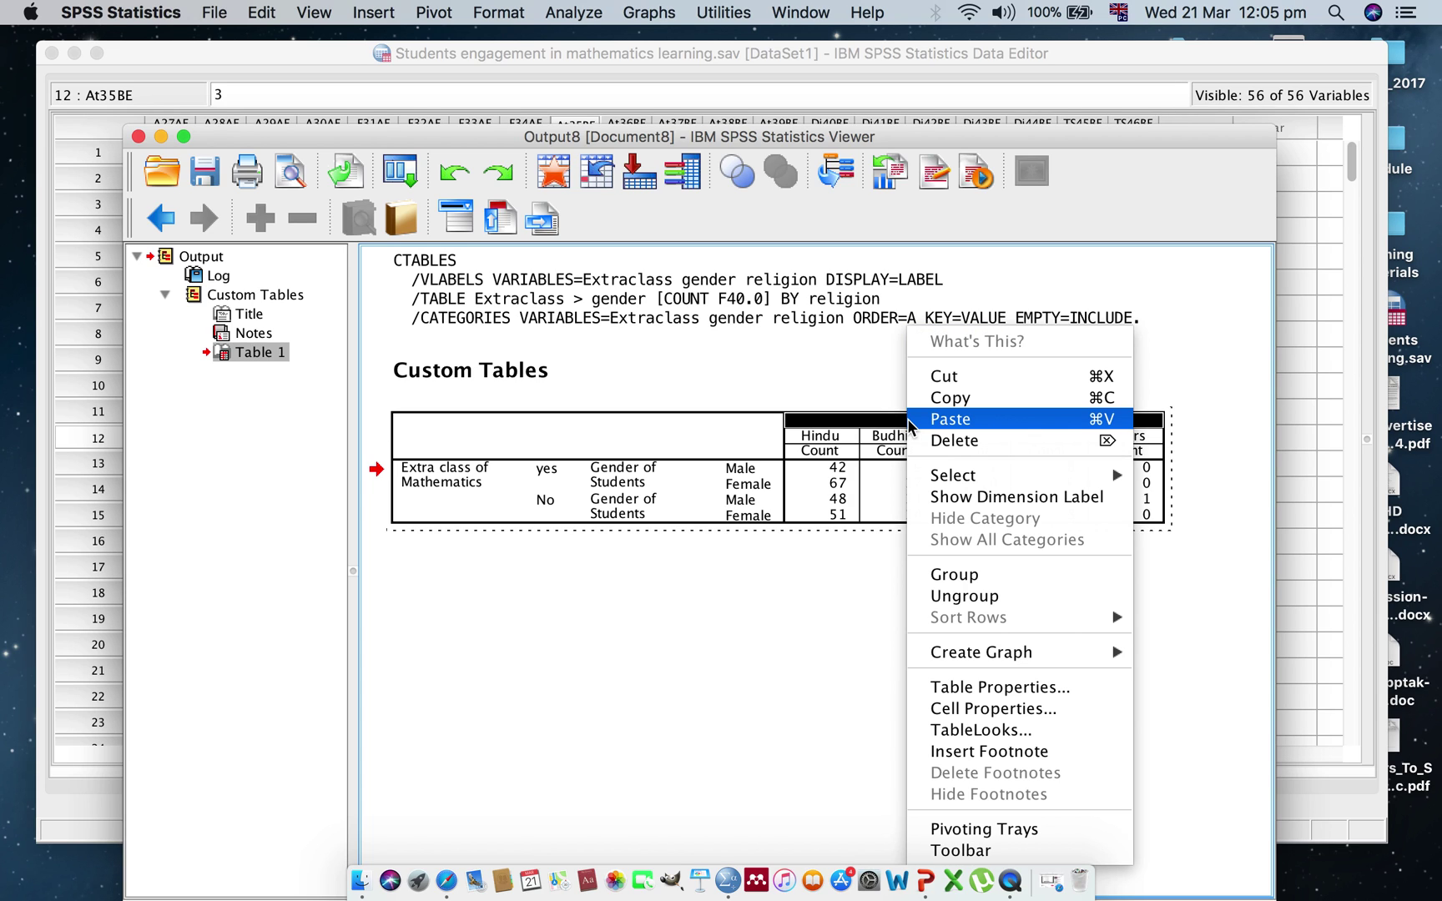
pyautogui.click(840, 519)
pyautogui.doubleClick(840, 519)
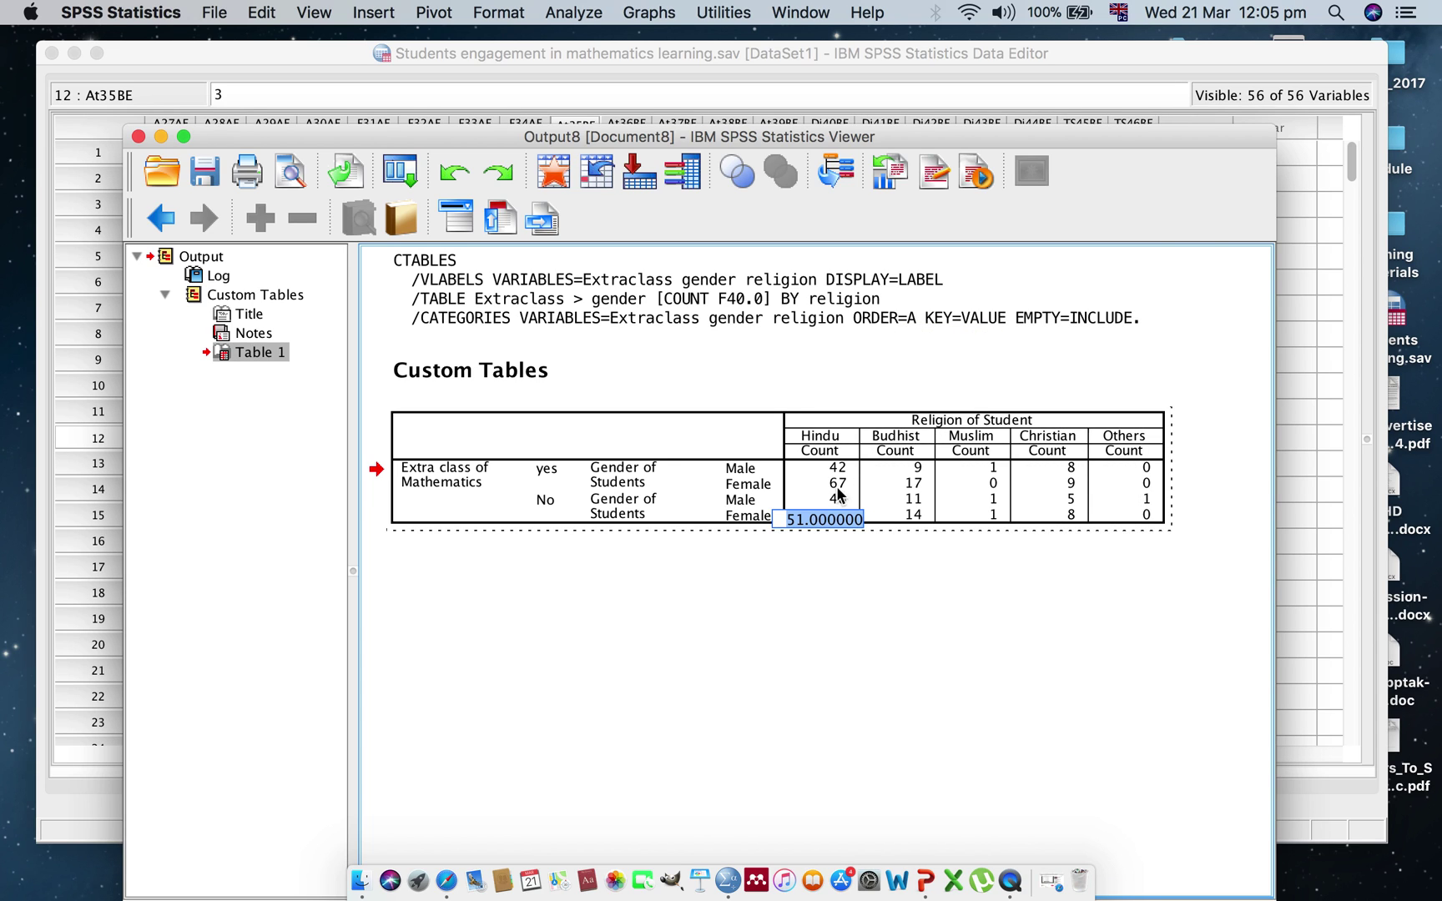
pyautogui.click(832, 434)
pyautogui.doubleClick(833, 434)
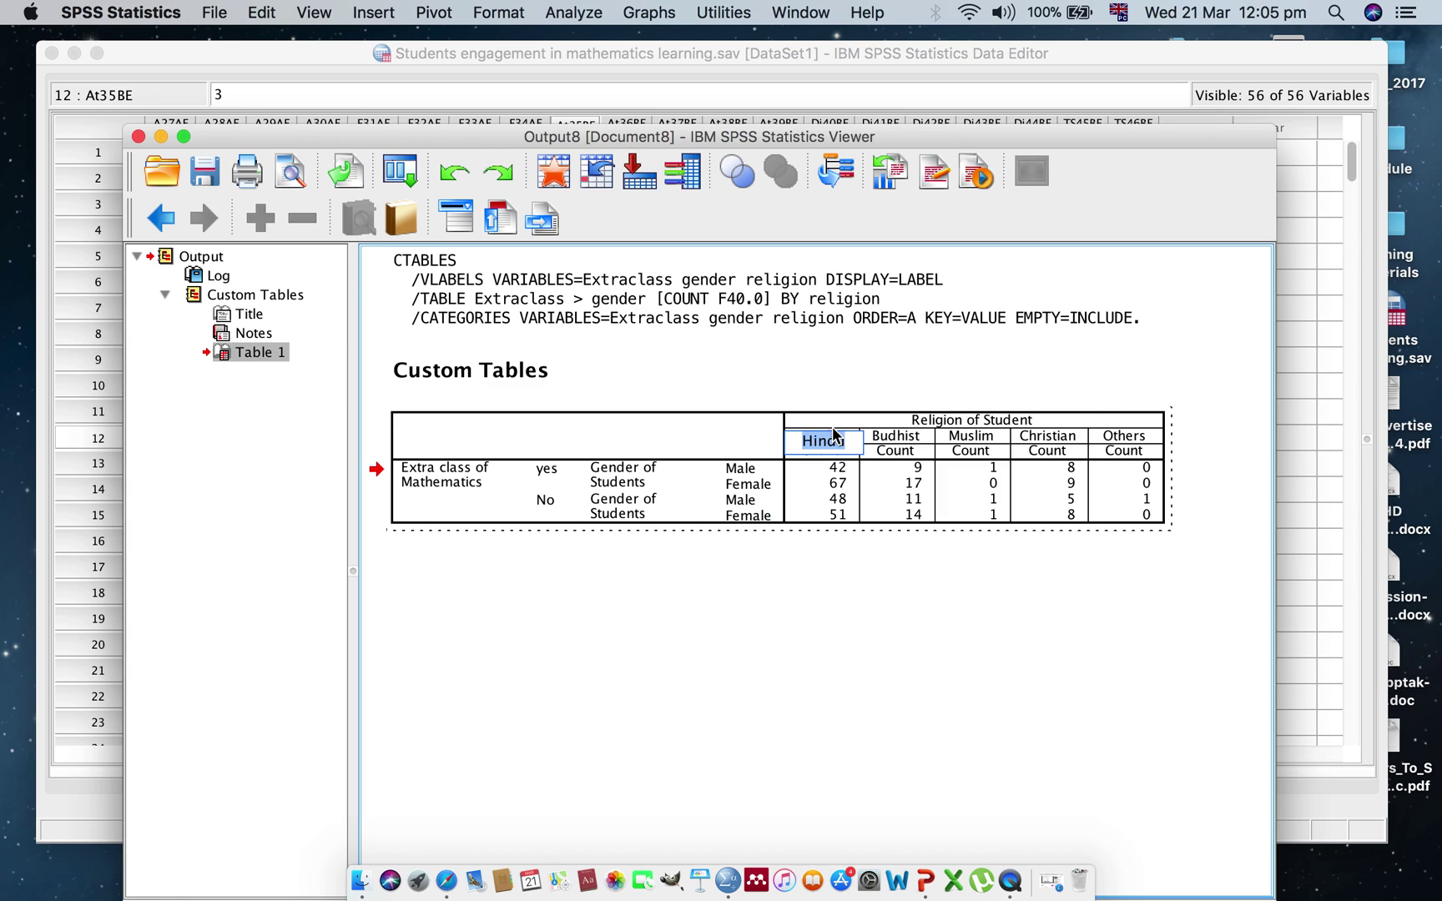
pyautogui.doubleClick(881, 419)
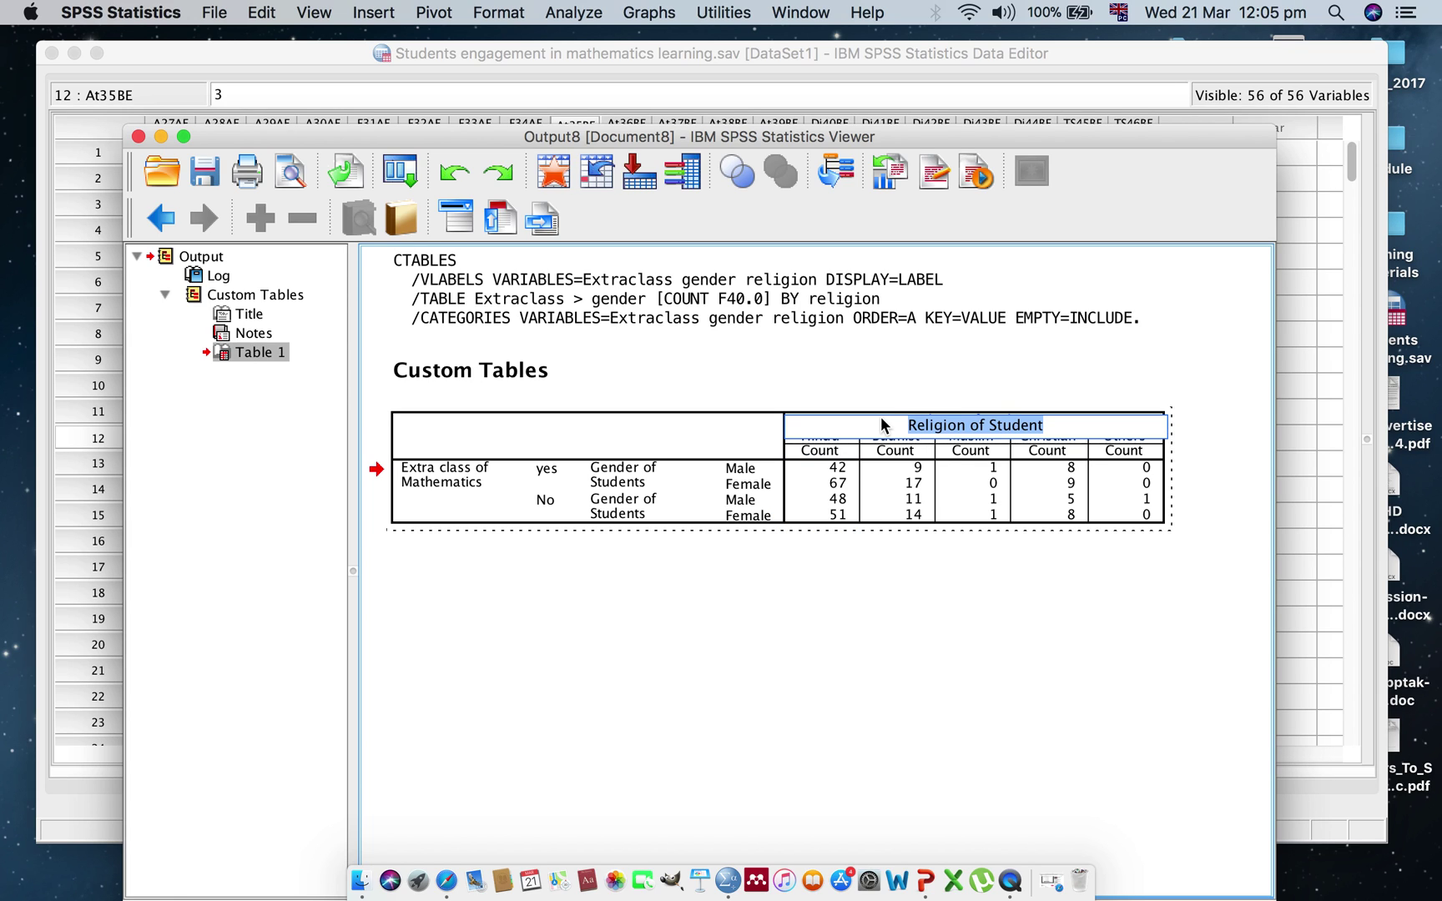
pyautogui.click(909, 385)
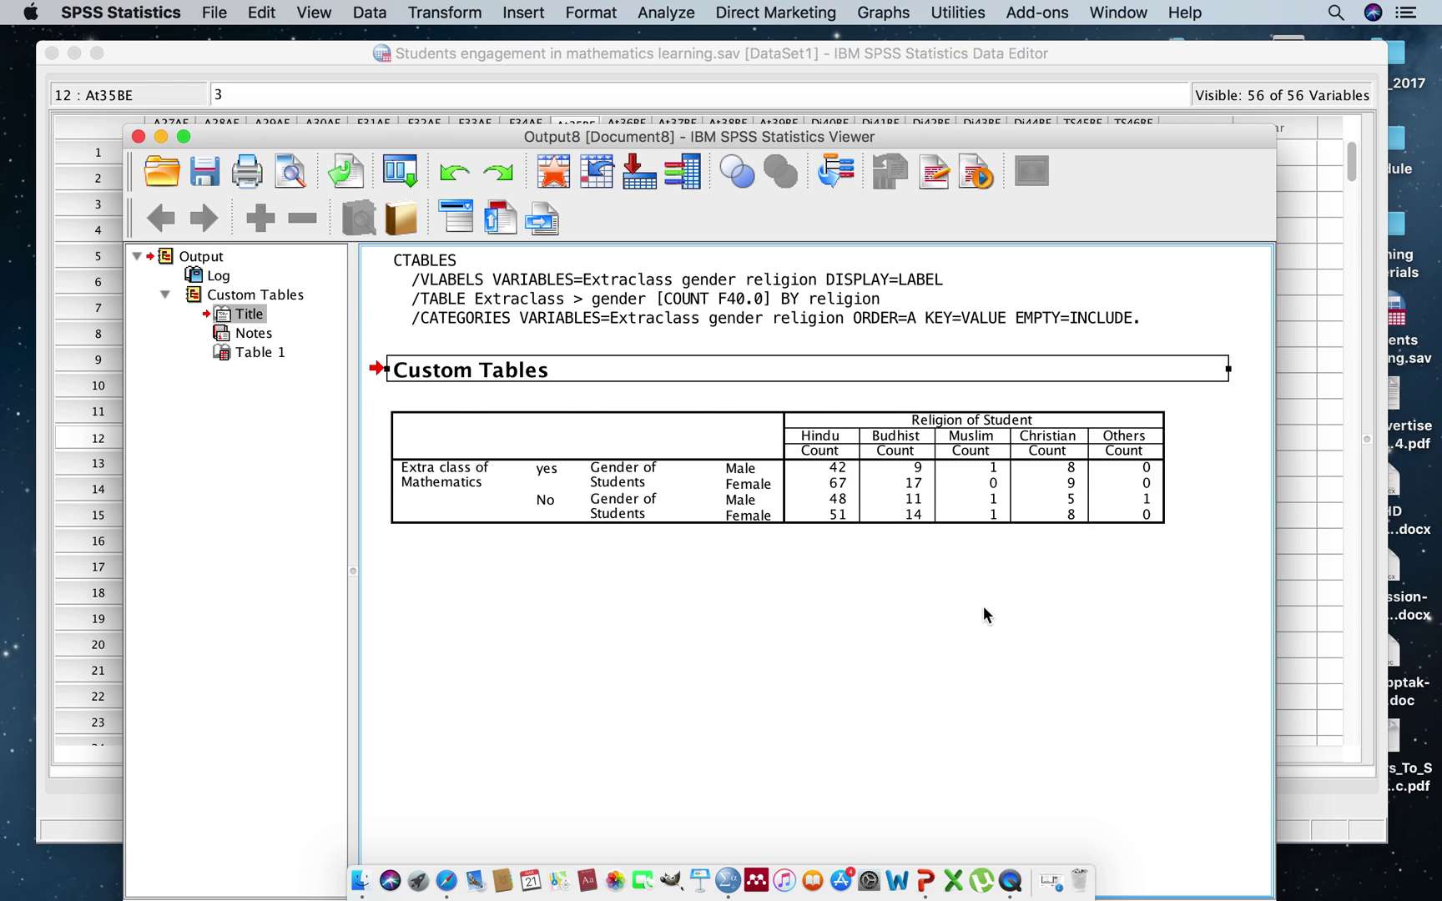
# Copy Table 1 with Copy Special as text, RTF and image, then launch Microsoft Word.
pyautogui.rightClick(881, 506)
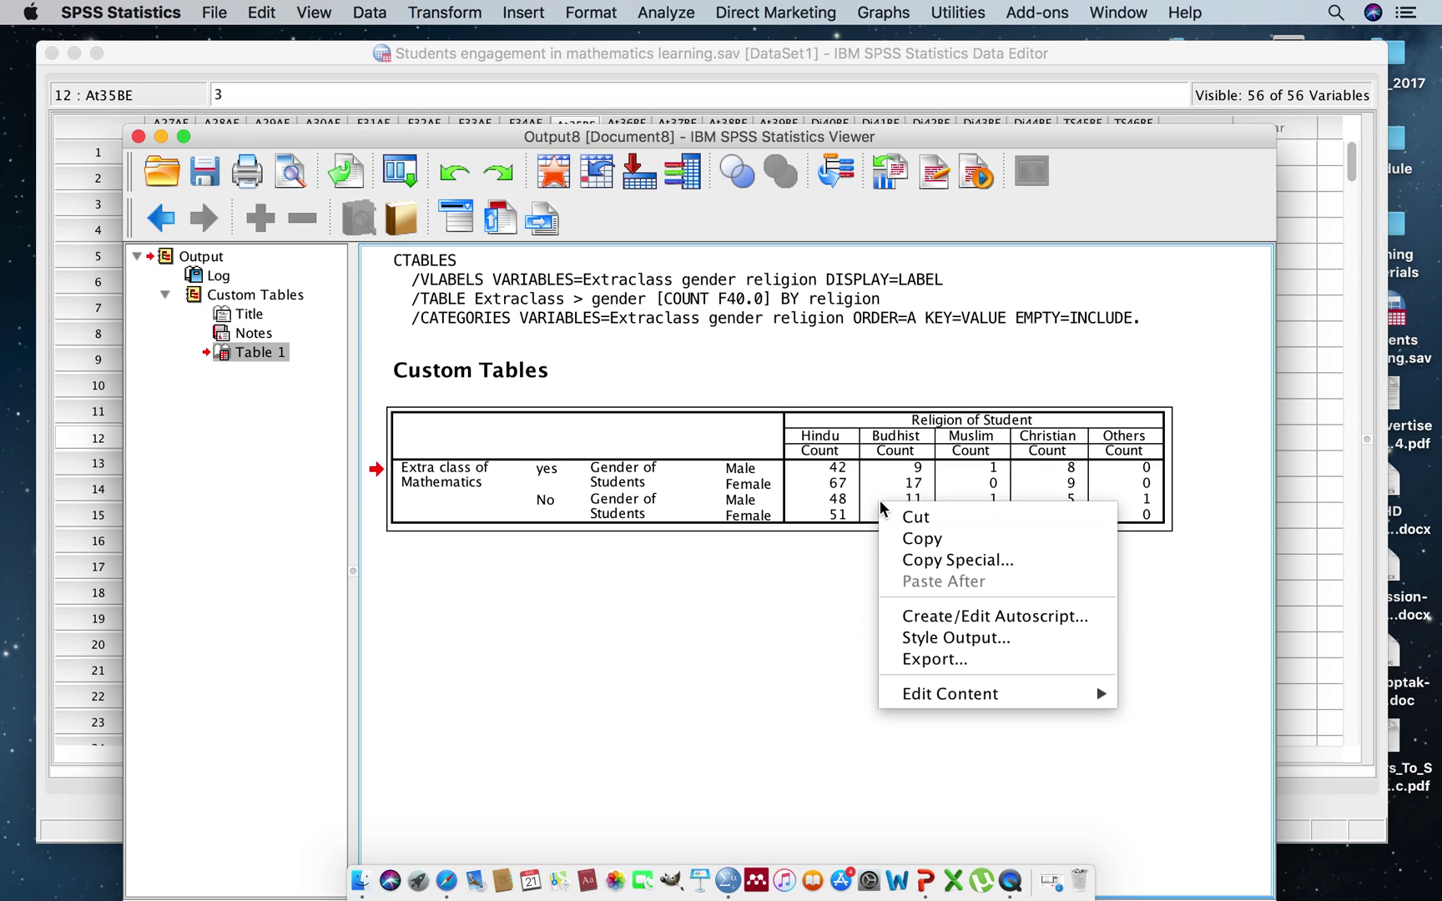
pyautogui.click(918, 561)
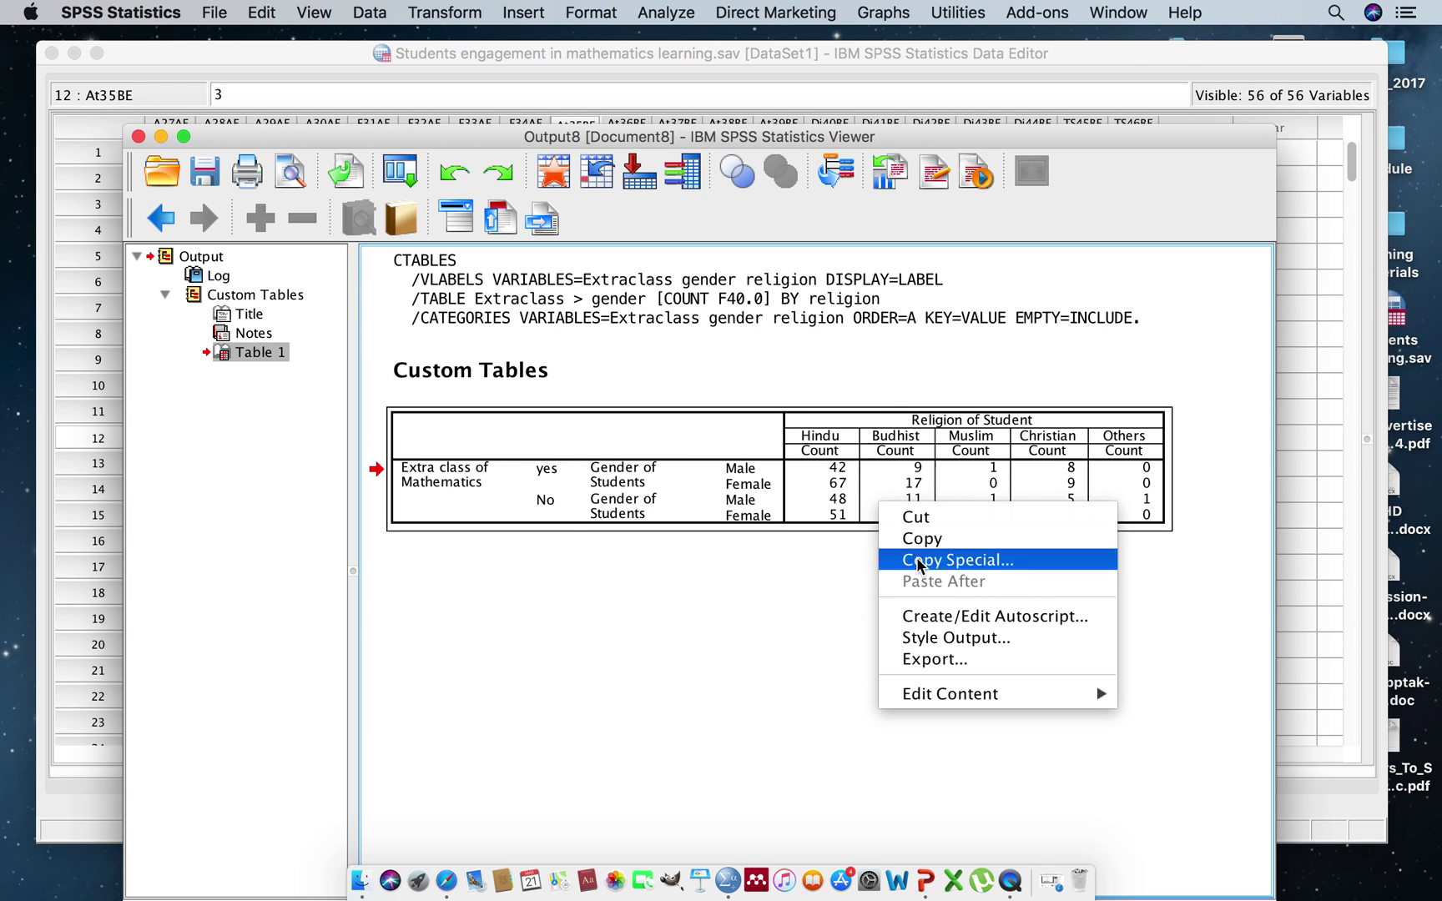
pyautogui.click(777, 635)
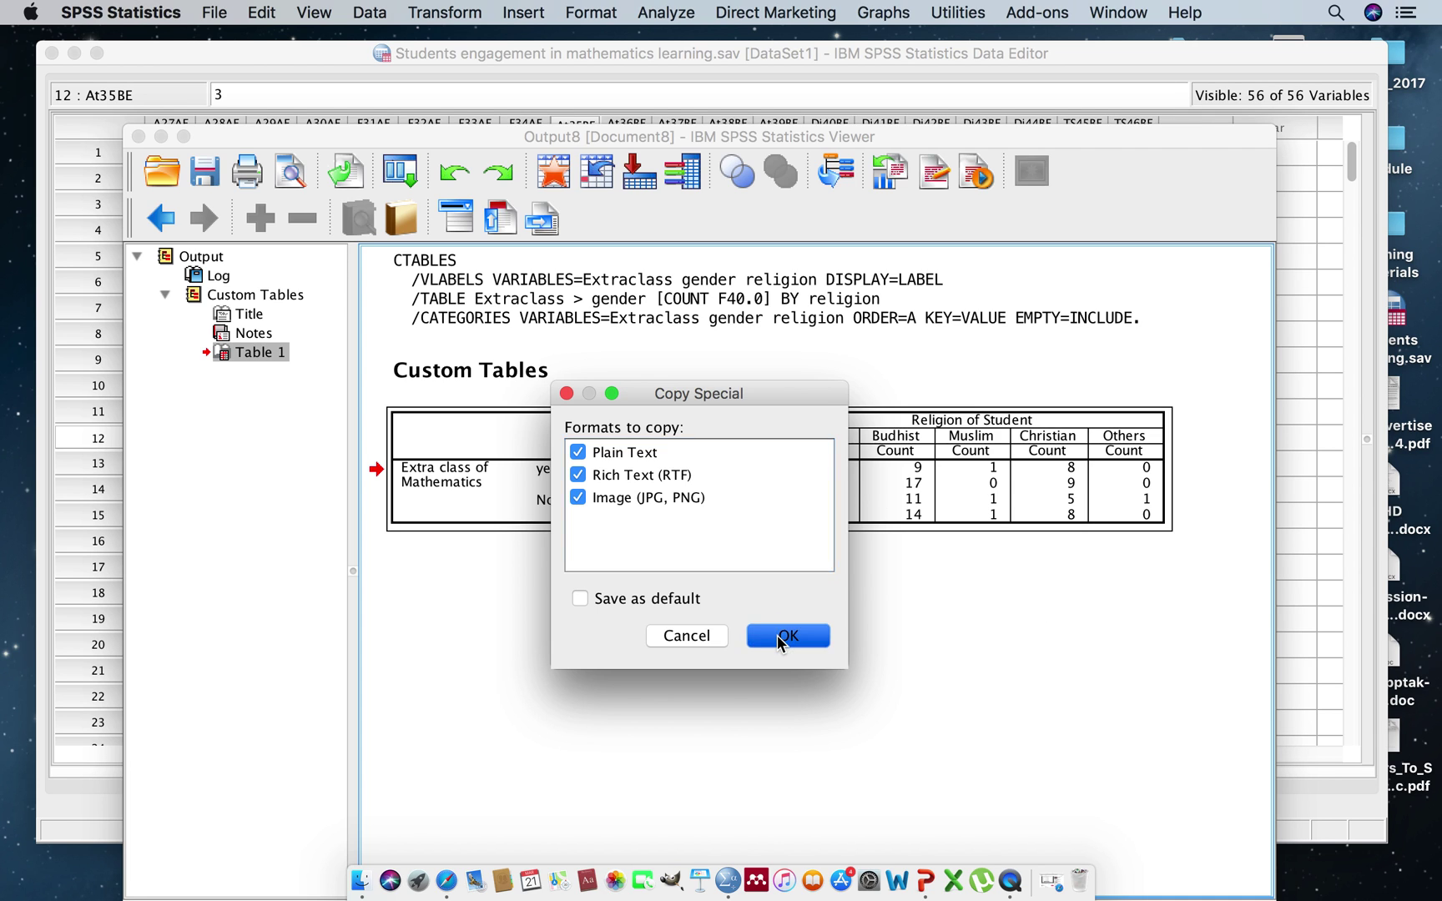
pyautogui.click(909, 868)
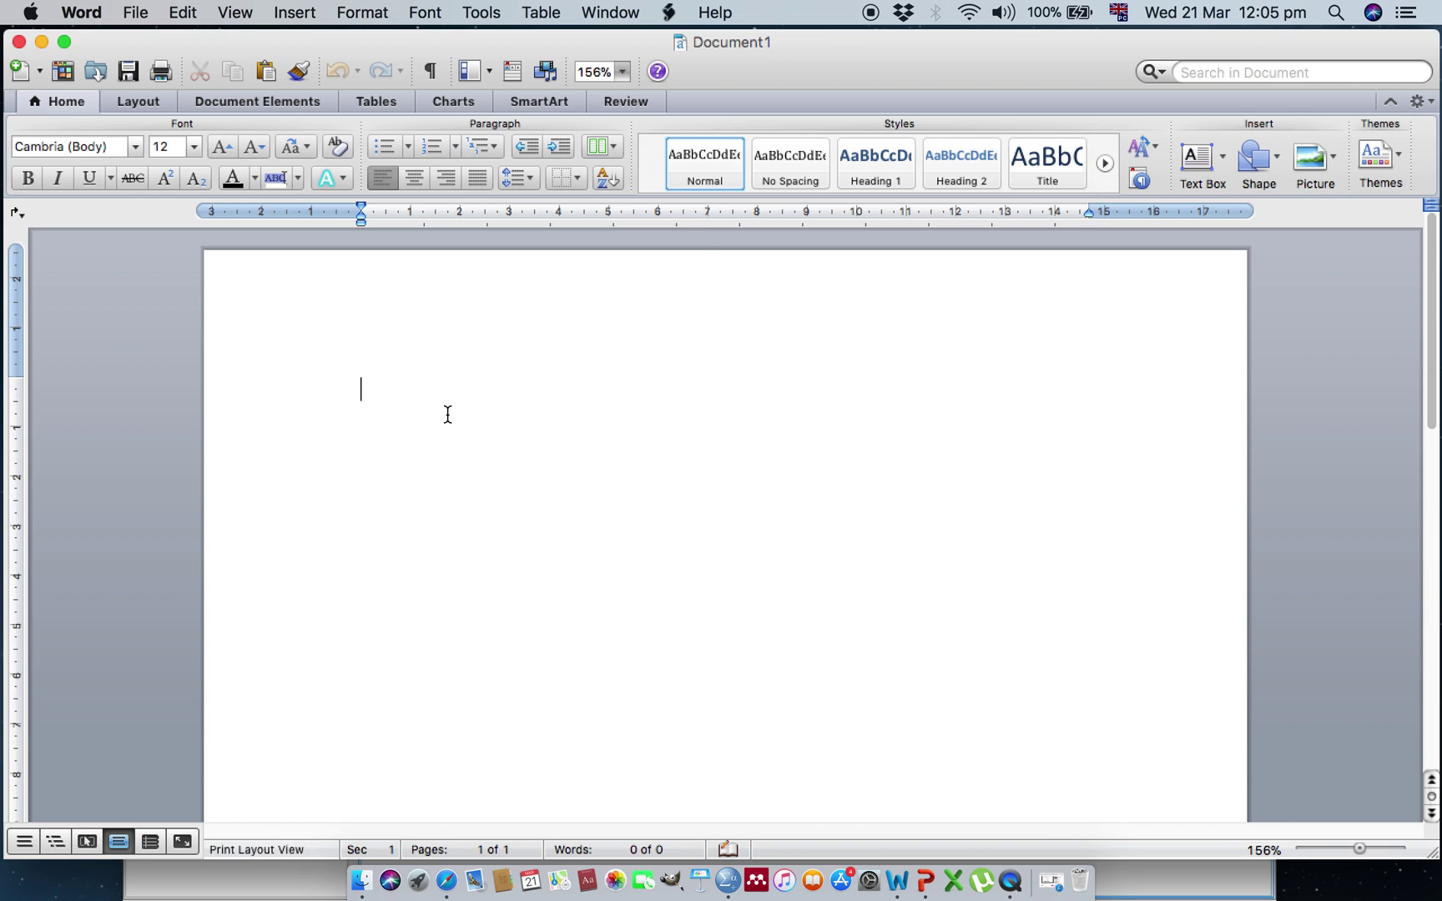
# Paste Special the SPSS table into the blank document as formatted RTF.
pyautogui.rightClick(448, 414)
pyautogui.click(493, 480)
pyautogui.click(931, 655)
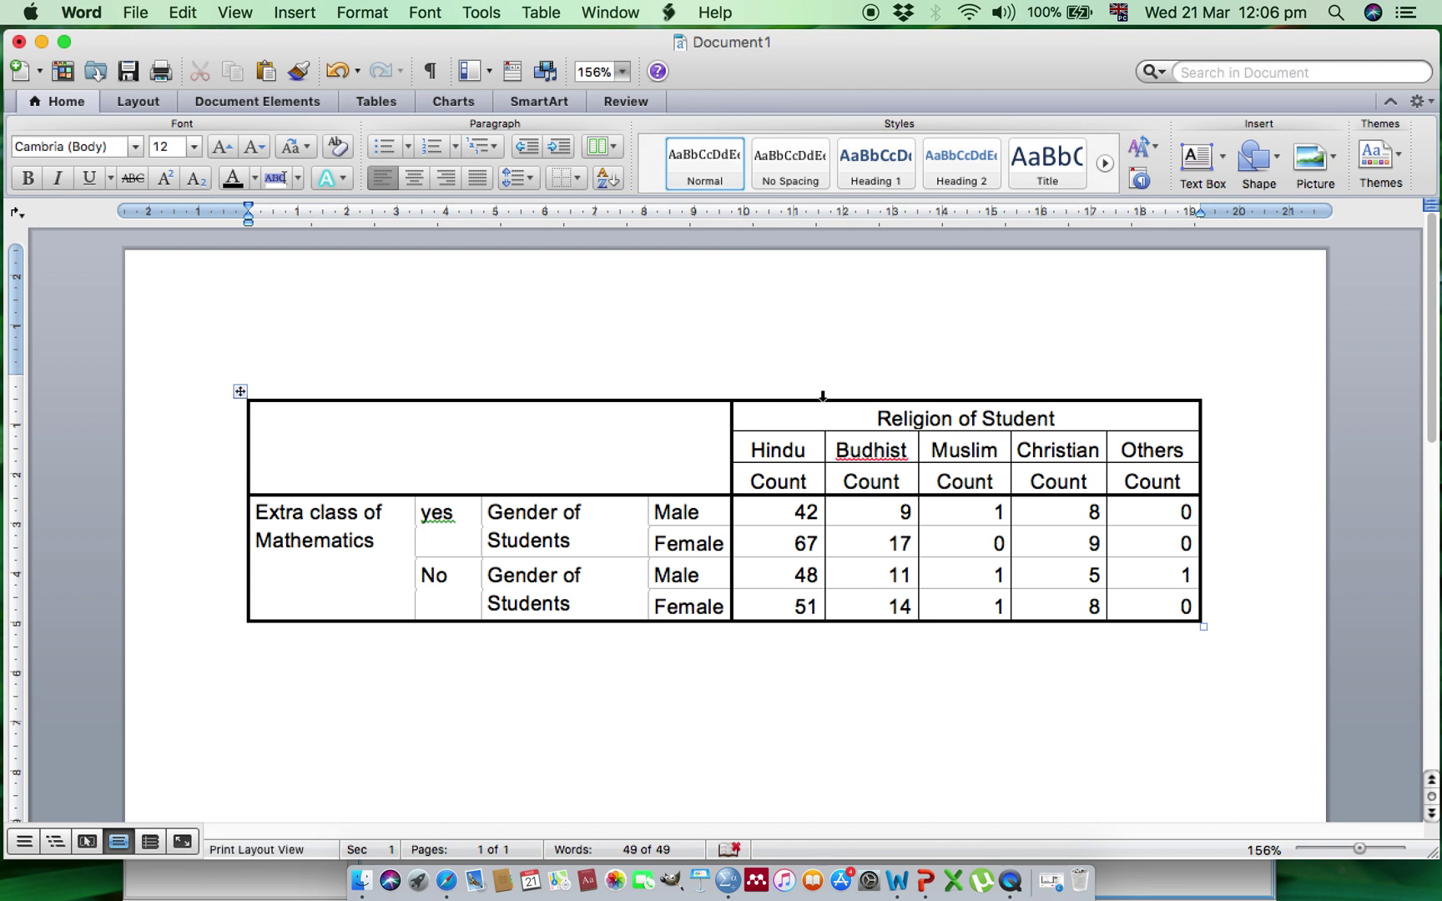
# Format the whole pasted table in Times New Roman, size 12.
pyautogui.click(241, 390)
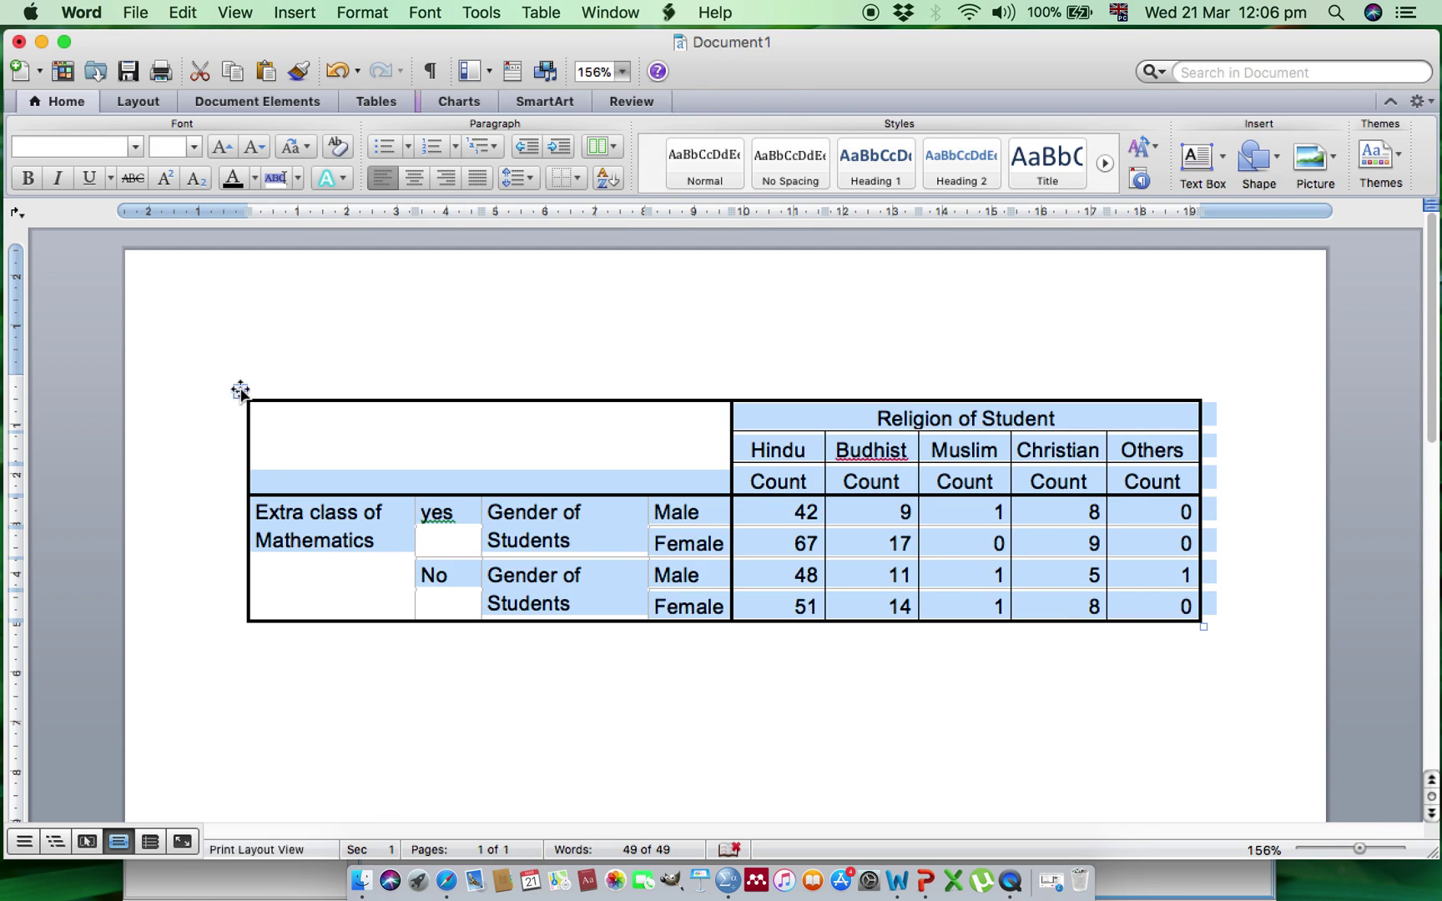
pyautogui.click(74, 147)
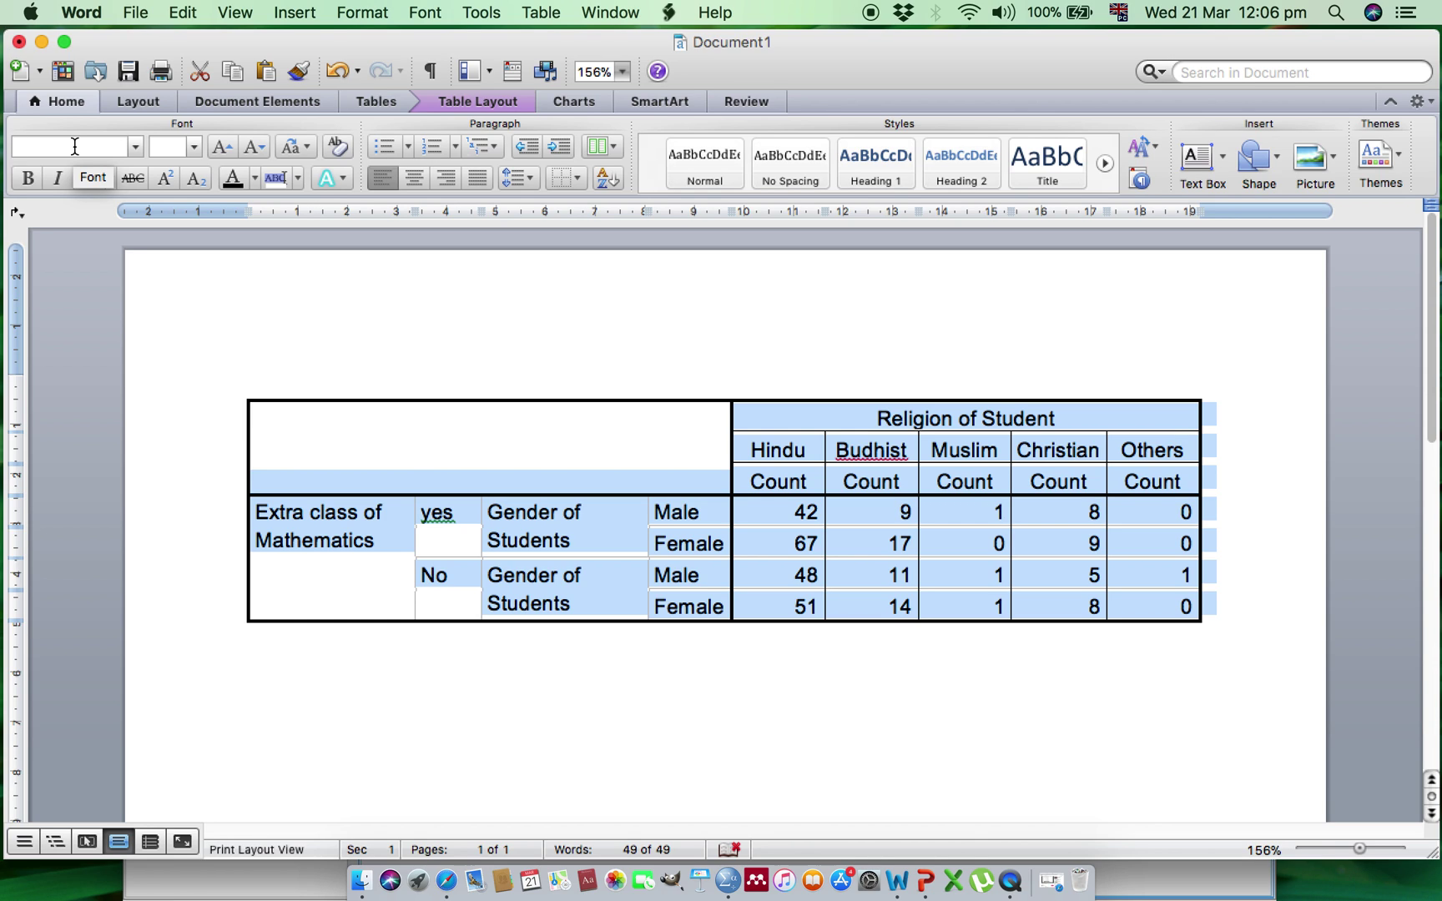
pyautogui.write('Times New Roman')
pyautogui.press('Return')
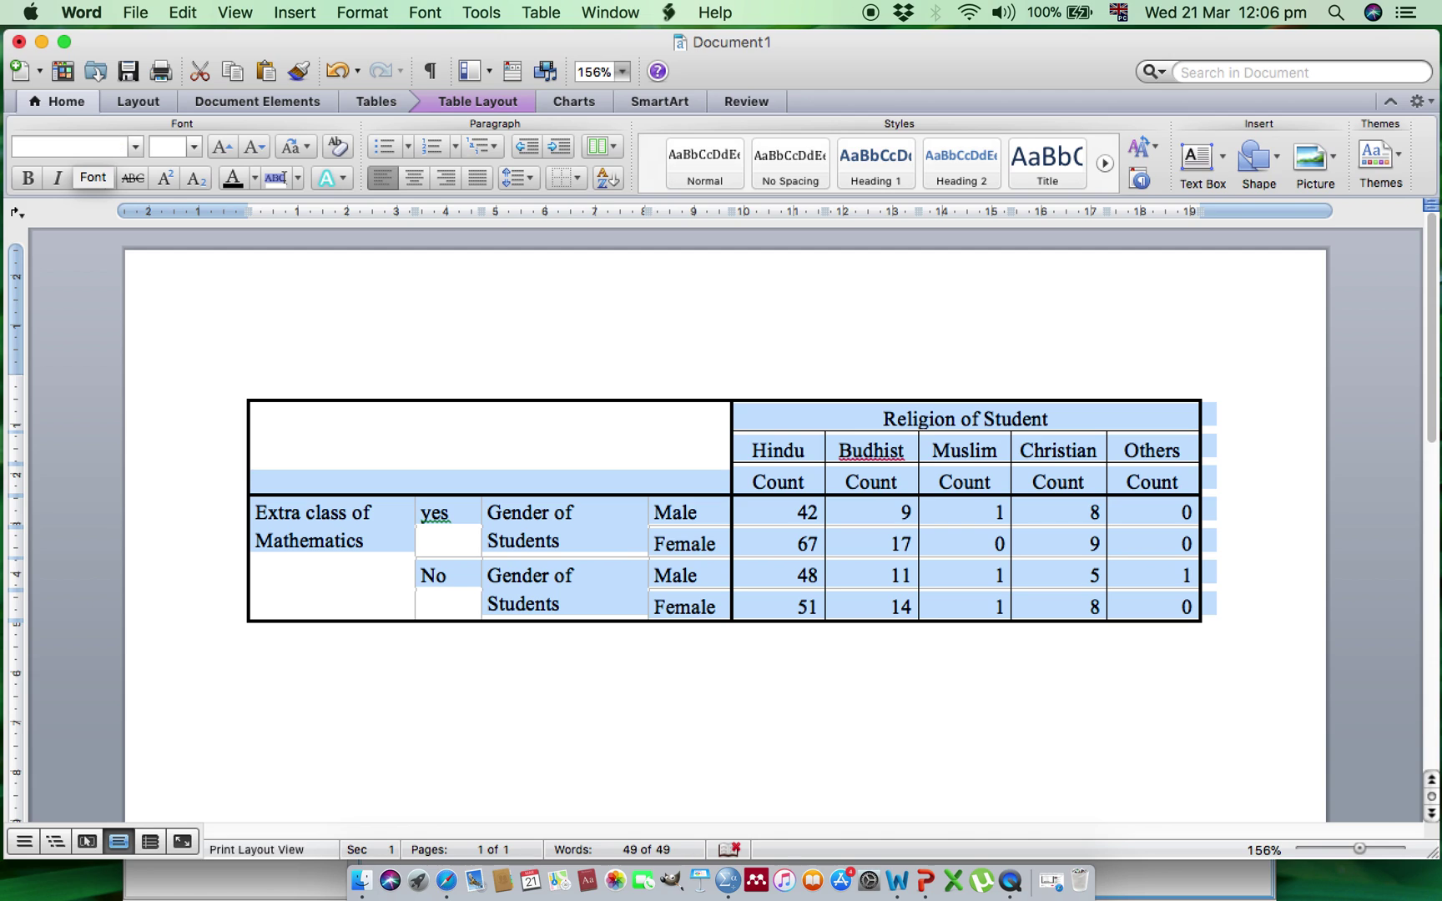
pyautogui.click(174, 152)
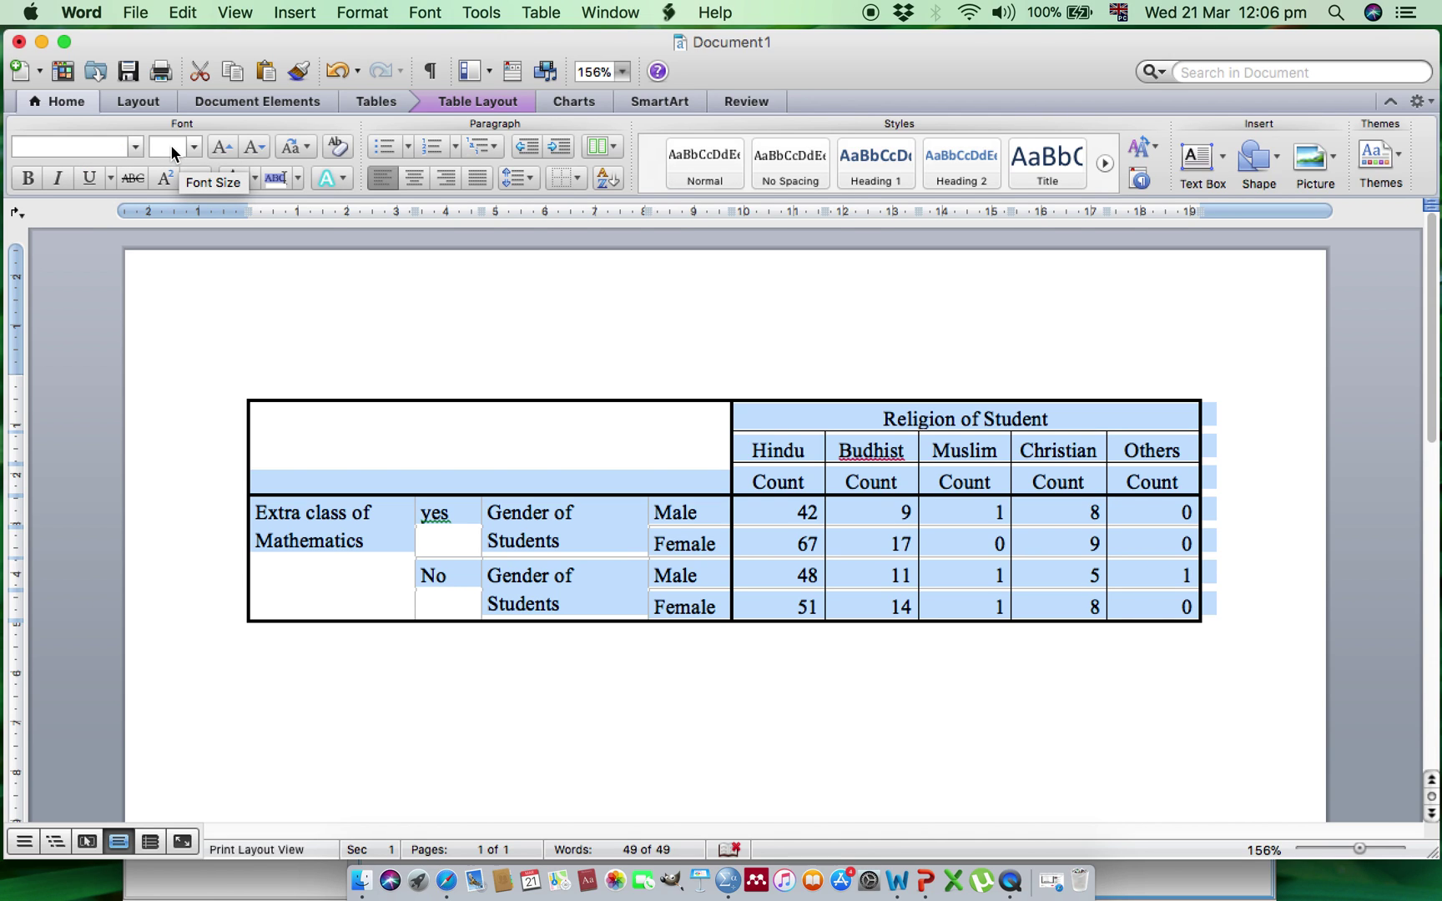
pyautogui.write('12')
pyautogui.press('Return')
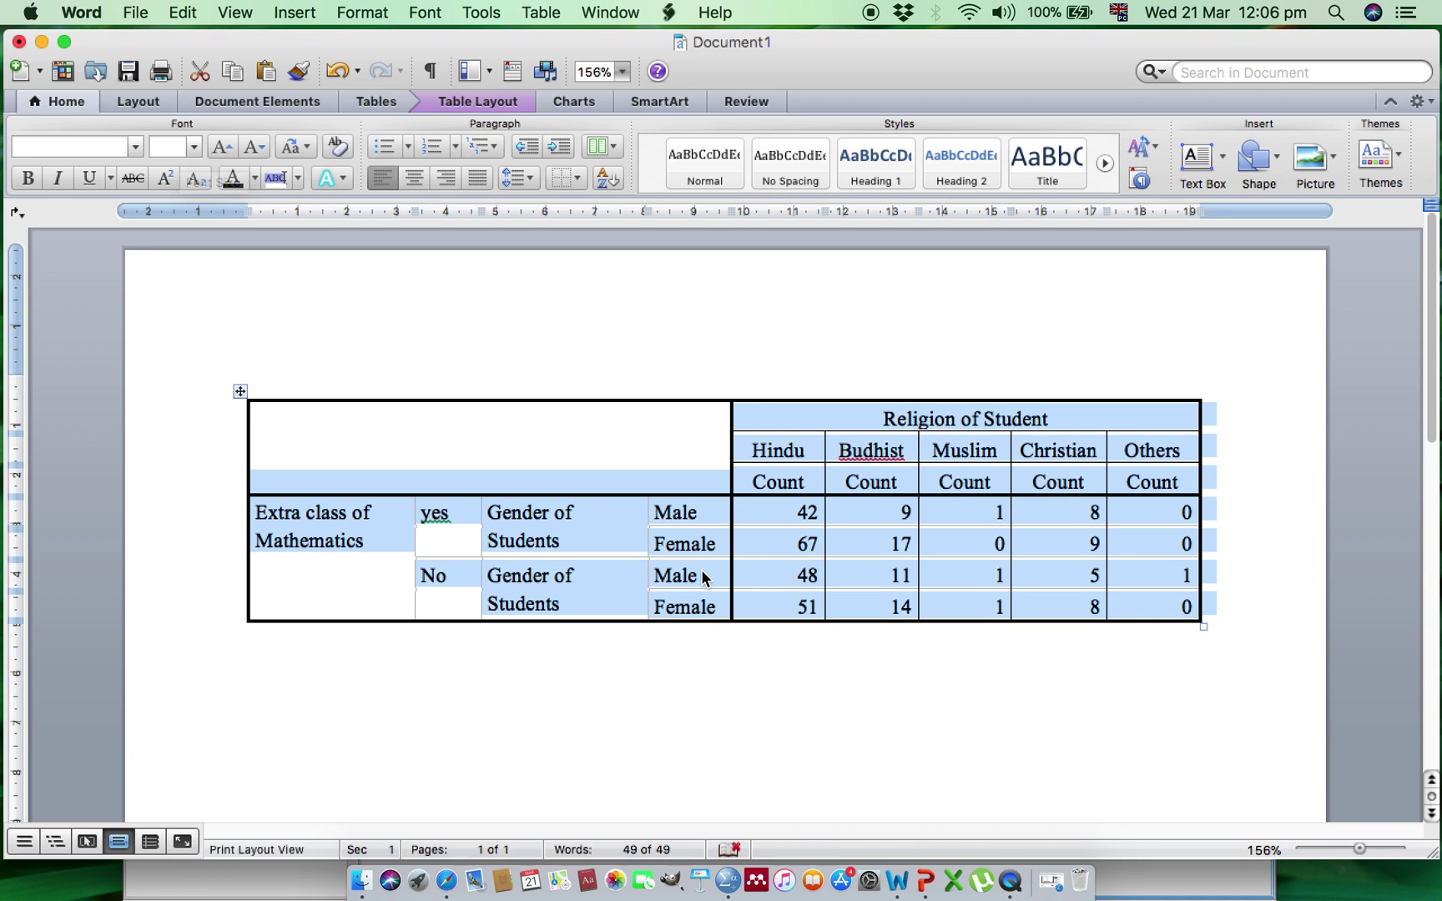
pyautogui.click(775, 672)
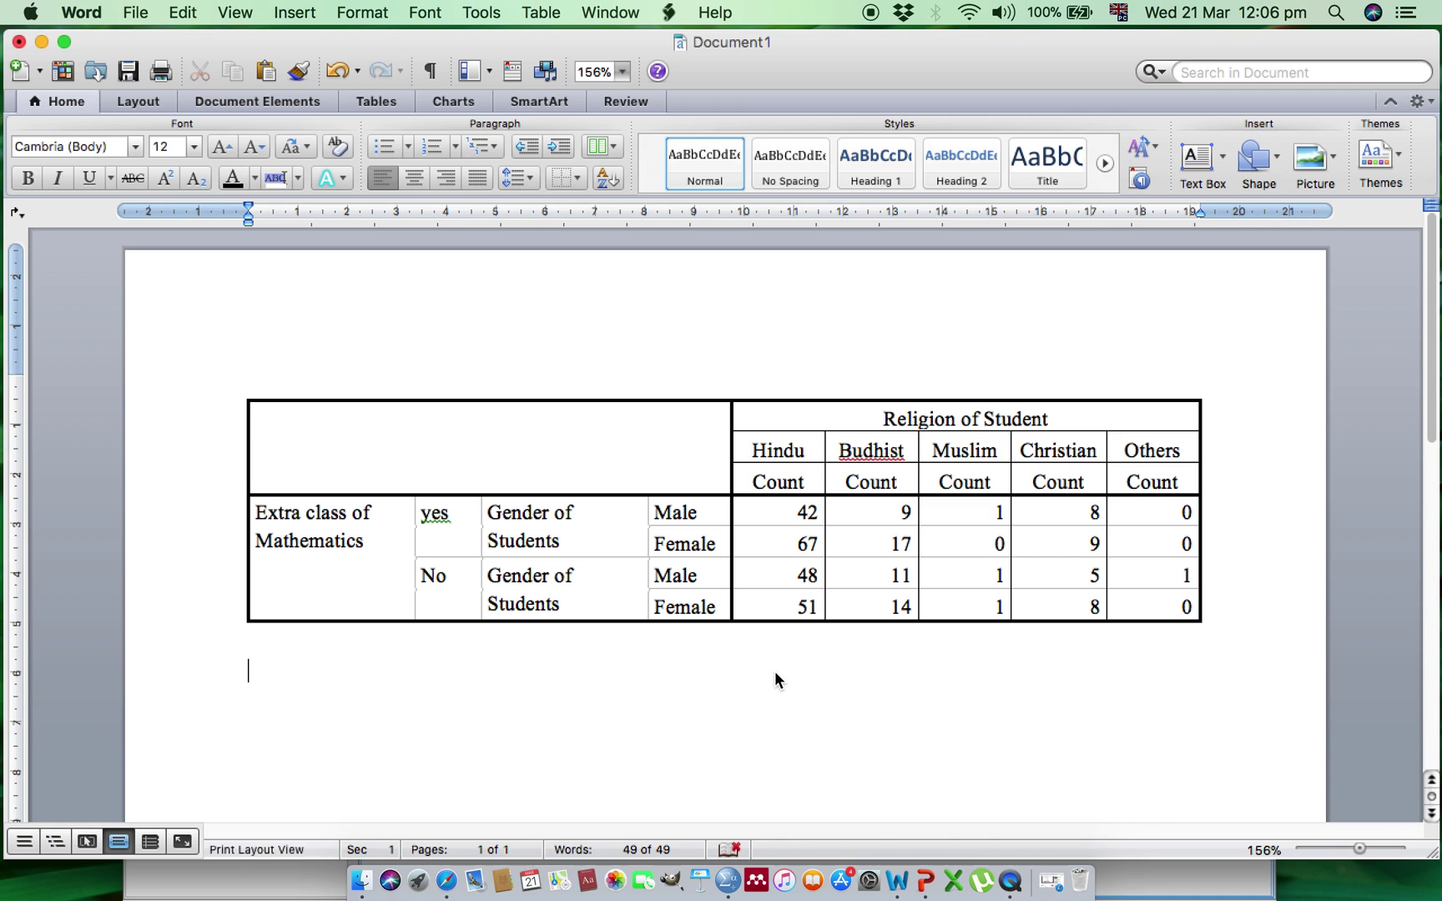
pyautogui.click(761, 512)
# Select the whole table and set its borders to None.
pyautogui.click(239, 392)
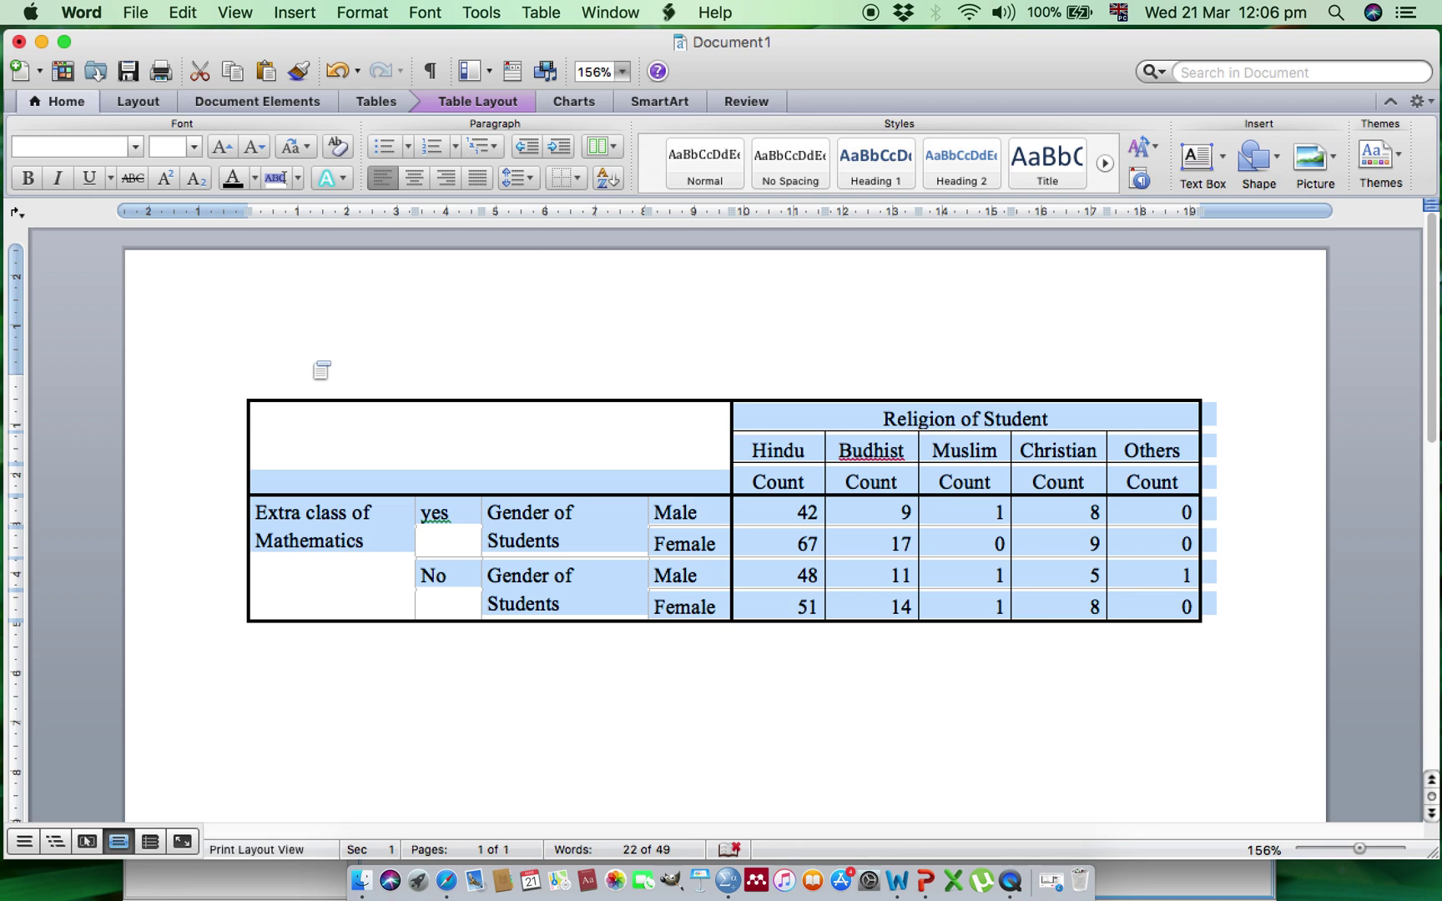
pyautogui.click(585, 173)
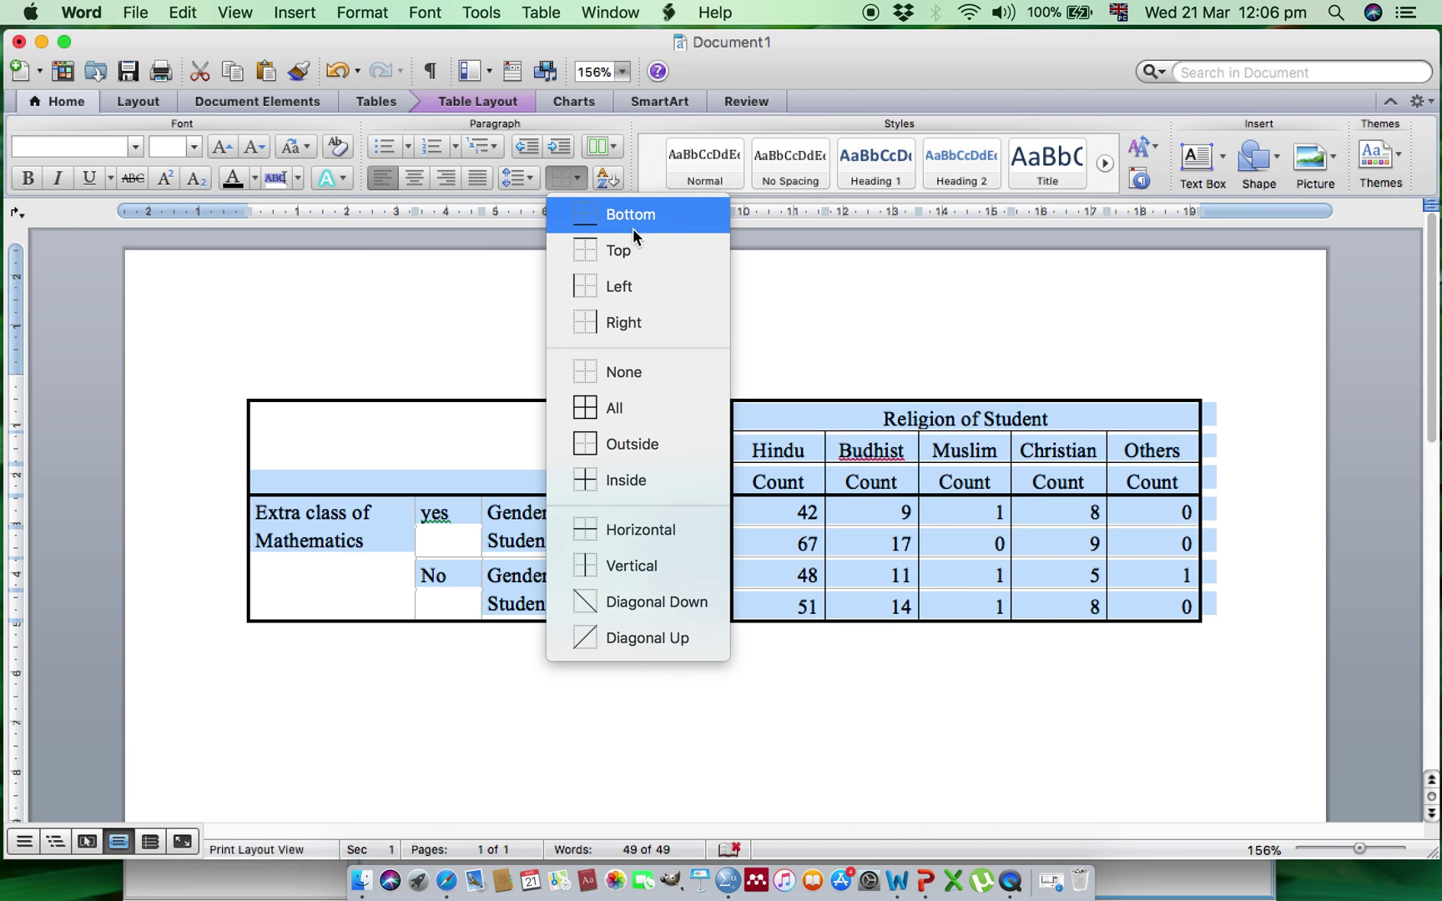
pyautogui.click(649, 373)
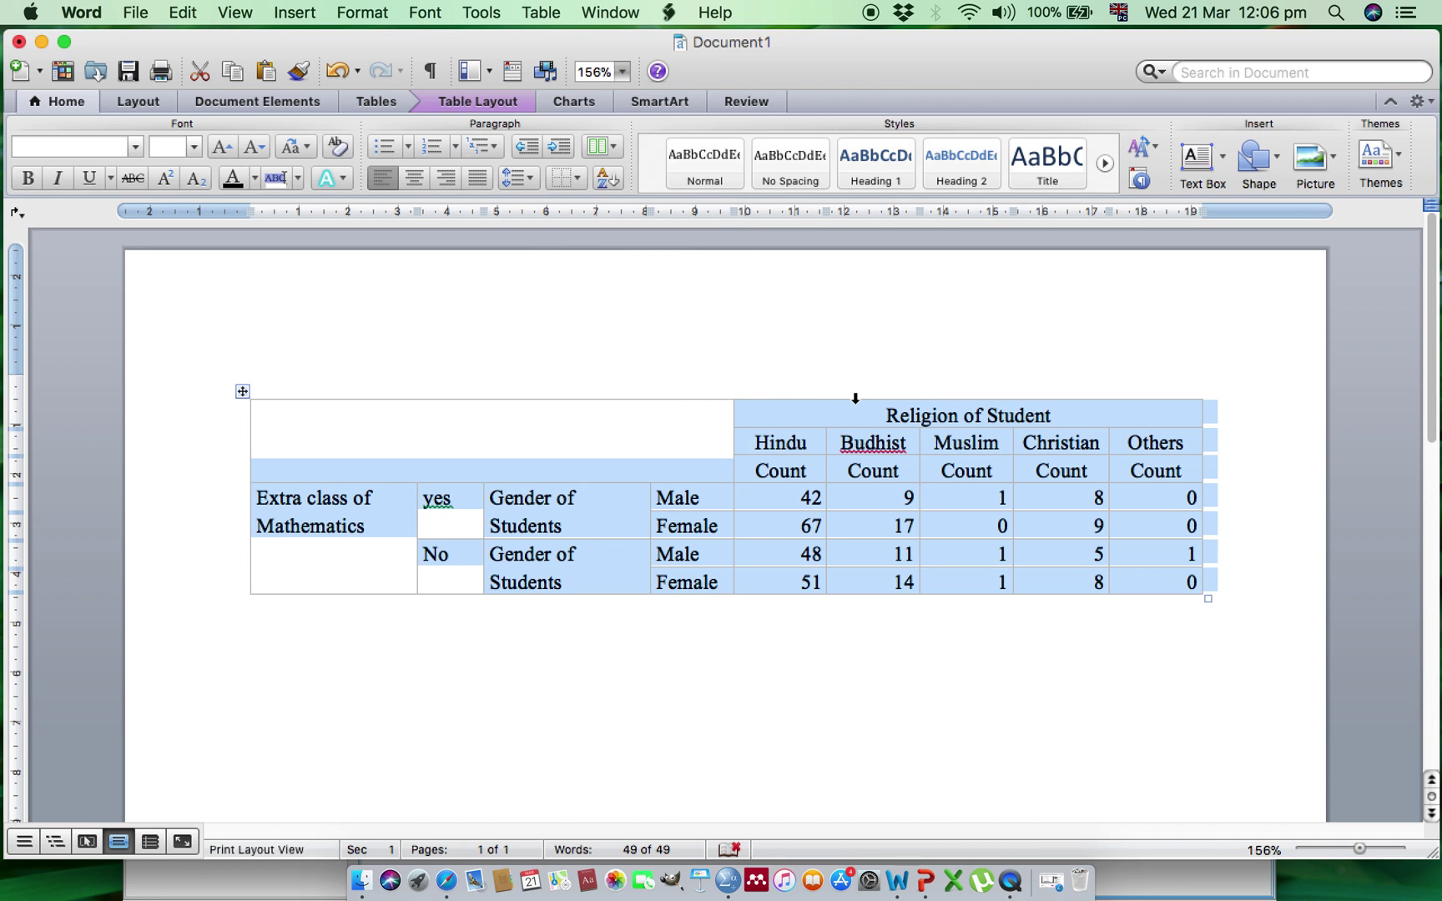
pyautogui.click(763, 421)
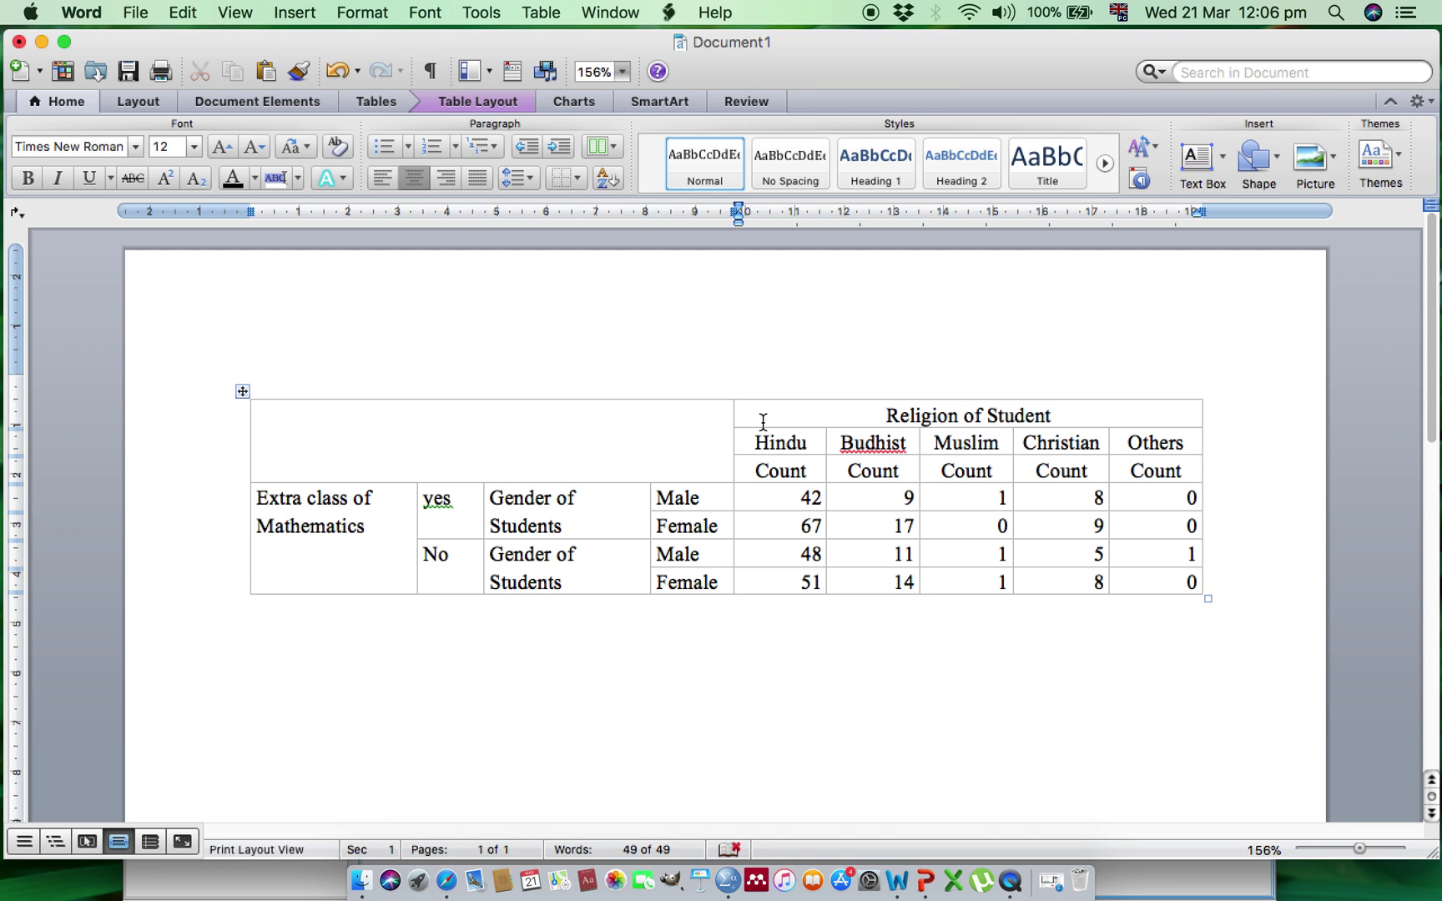
# Add a bottom border rule beneath the table's data rows.
pyautogui.hotkey('shift', 'Right')
pyautogui.hotkey('shift', 'Right')
pyautogui.hotkey('shift', 'Right')
pyautogui.hotkey('shift', 'Right')
pyautogui.hotkey('shift', 'Right')
pyautogui.hotkey('shift', 'Right')
pyautogui.hotkey('shift', 'Right')
pyautogui.hotkey('shift', 'Right')
pyautogui.hotkey('shift', 'Right')
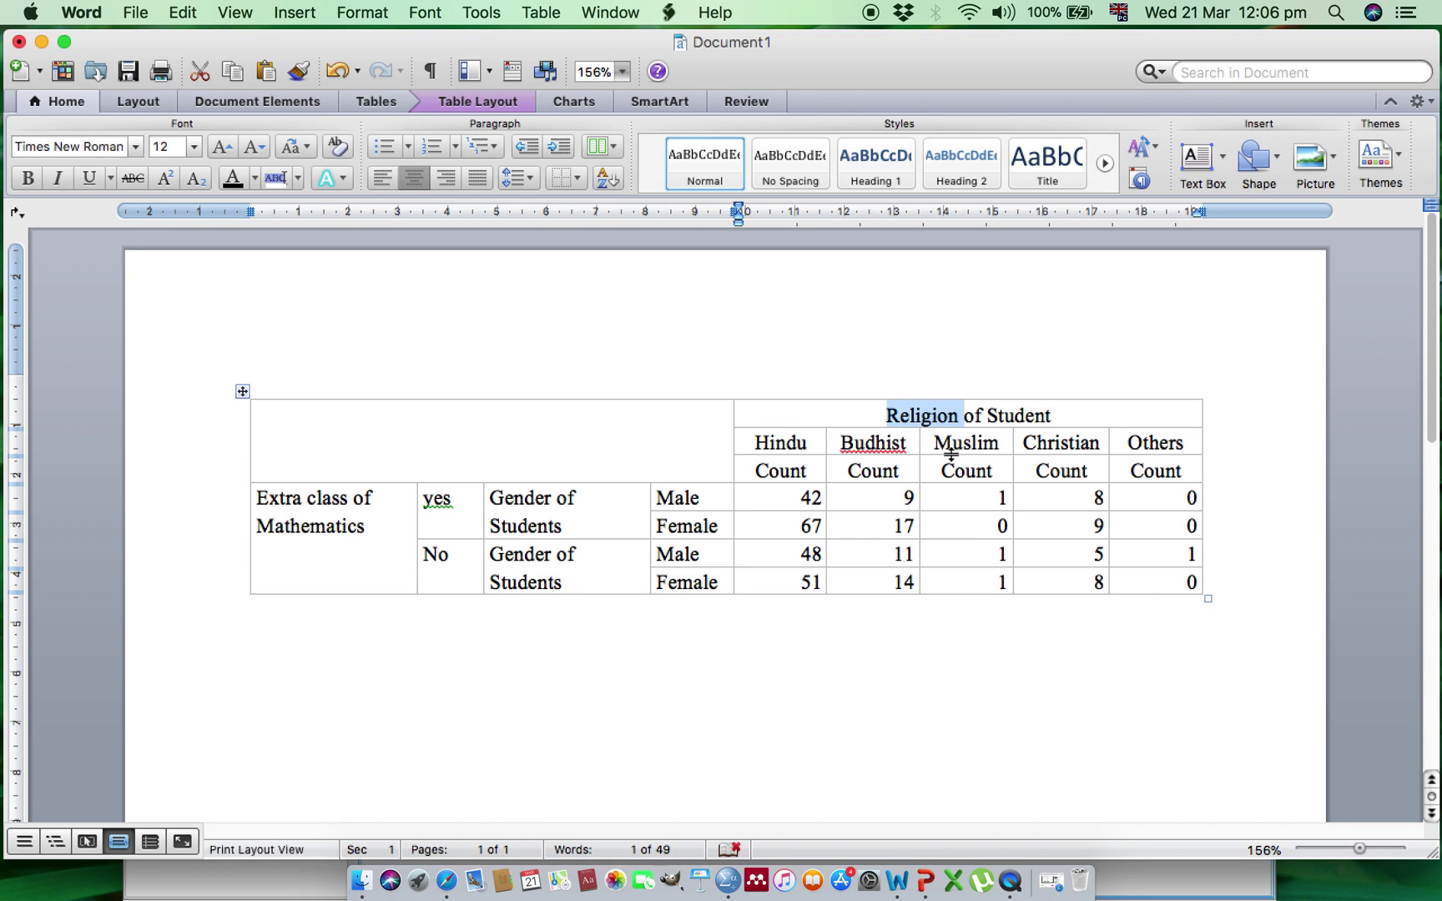
pyautogui.click(1179, 397)
pyautogui.click(1111, 367)
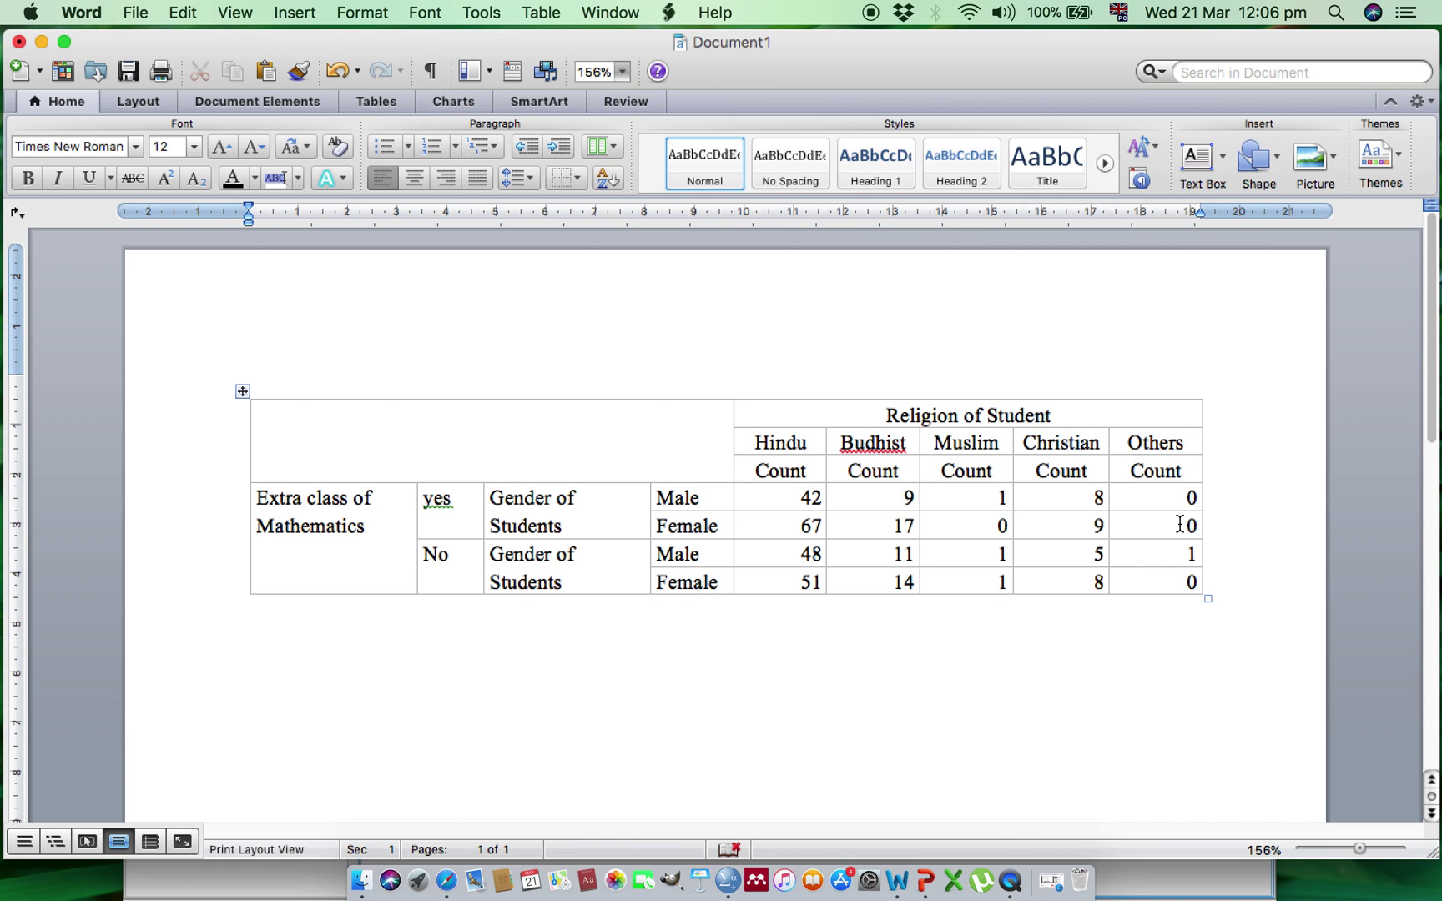
pyautogui.click(1194, 582)
pyautogui.moveTo(1194, 582); pyautogui.dragTo(353, 574)
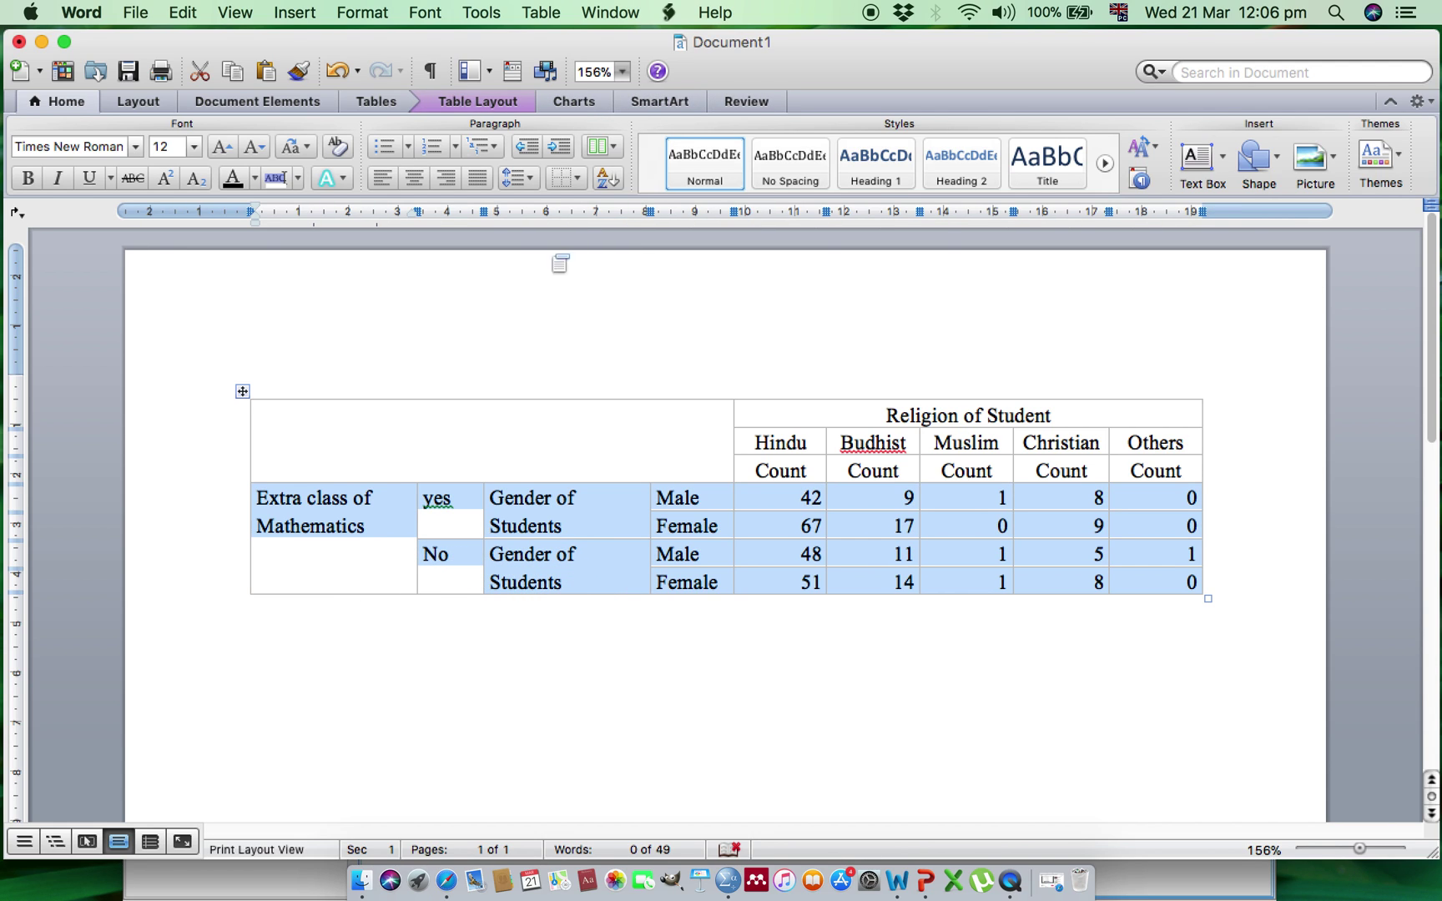
pyautogui.click(574, 179)
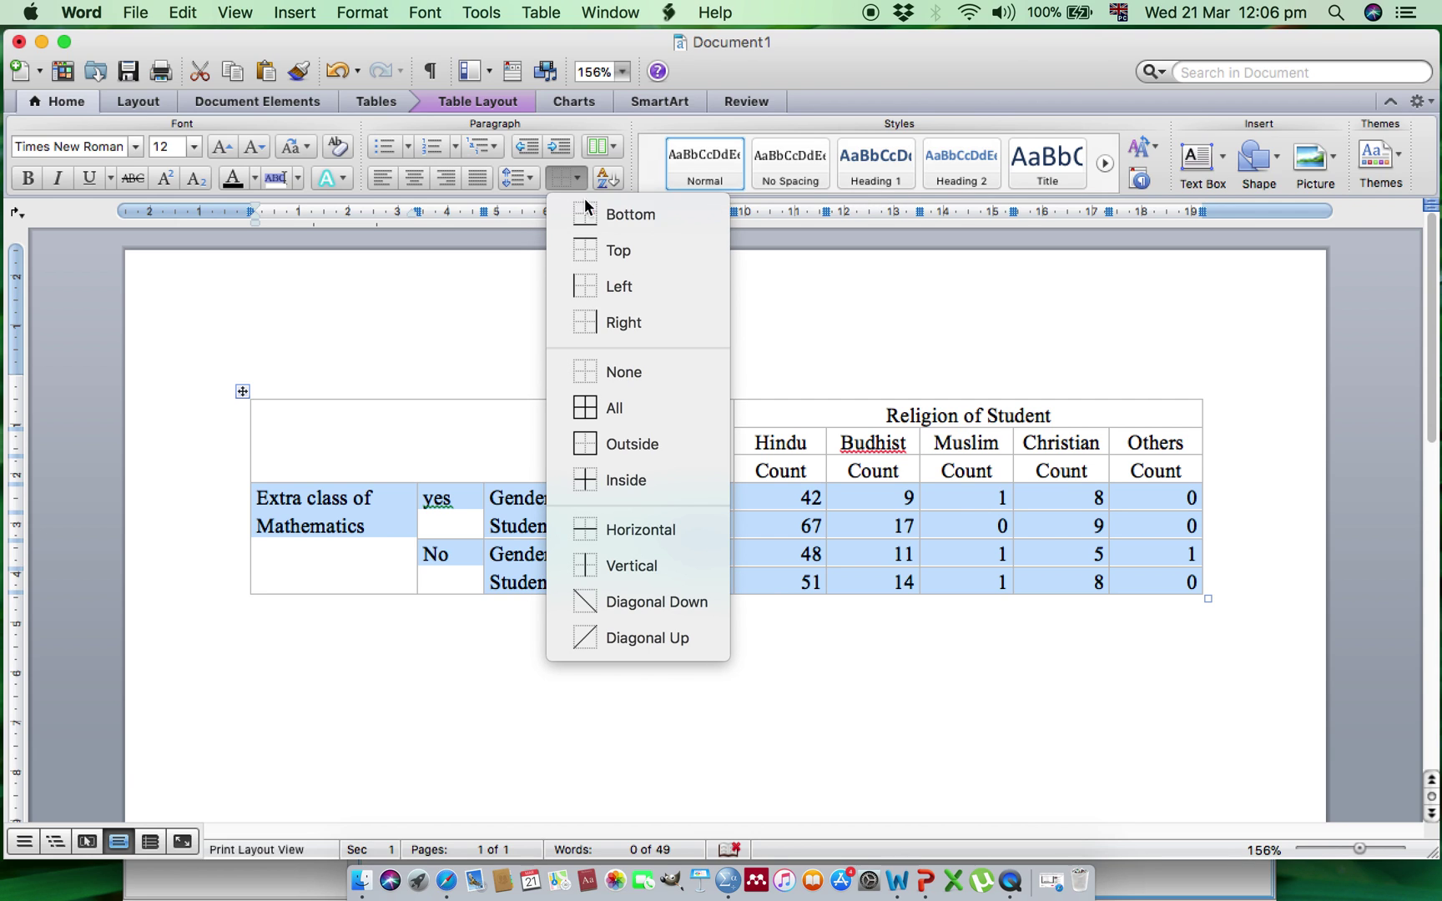
pyautogui.click(610, 218)
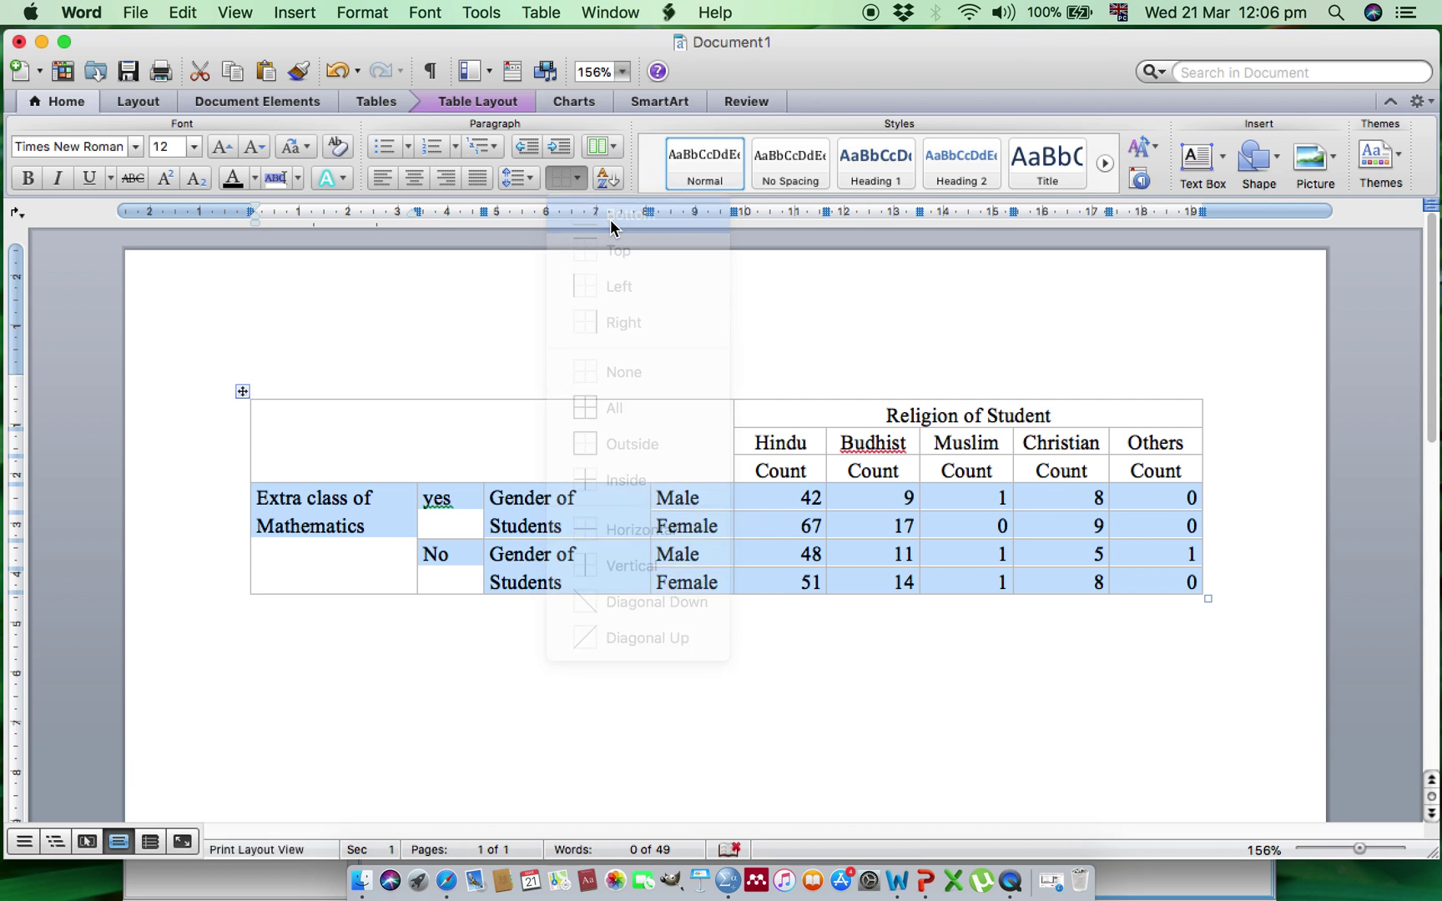
pyautogui.click(683, 706)
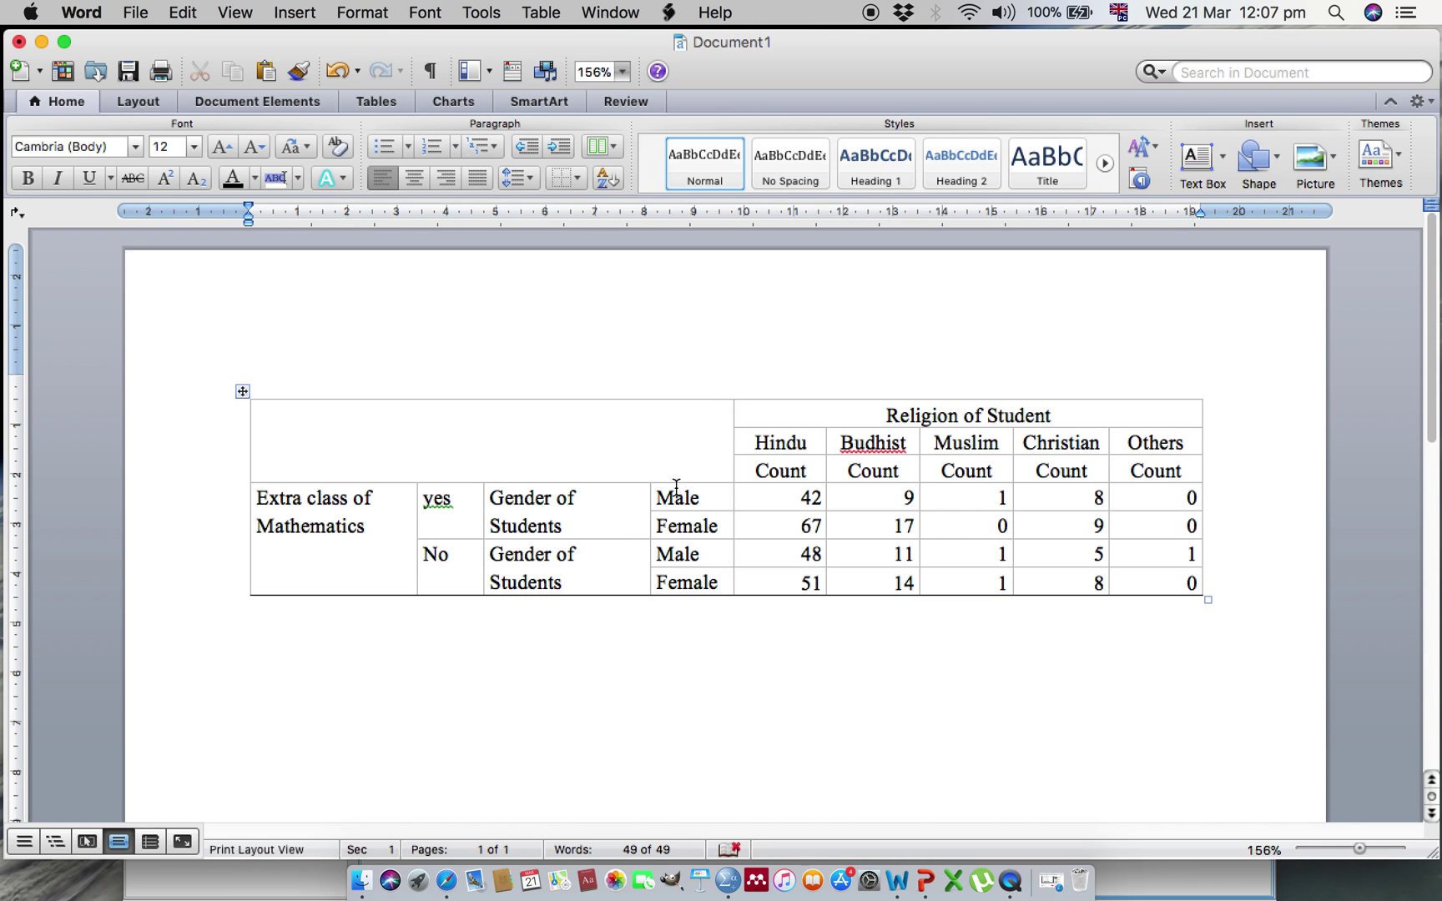
# Add a bottom border rule beneath the header rows down through the Count row.
pyautogui.click(432, 435)
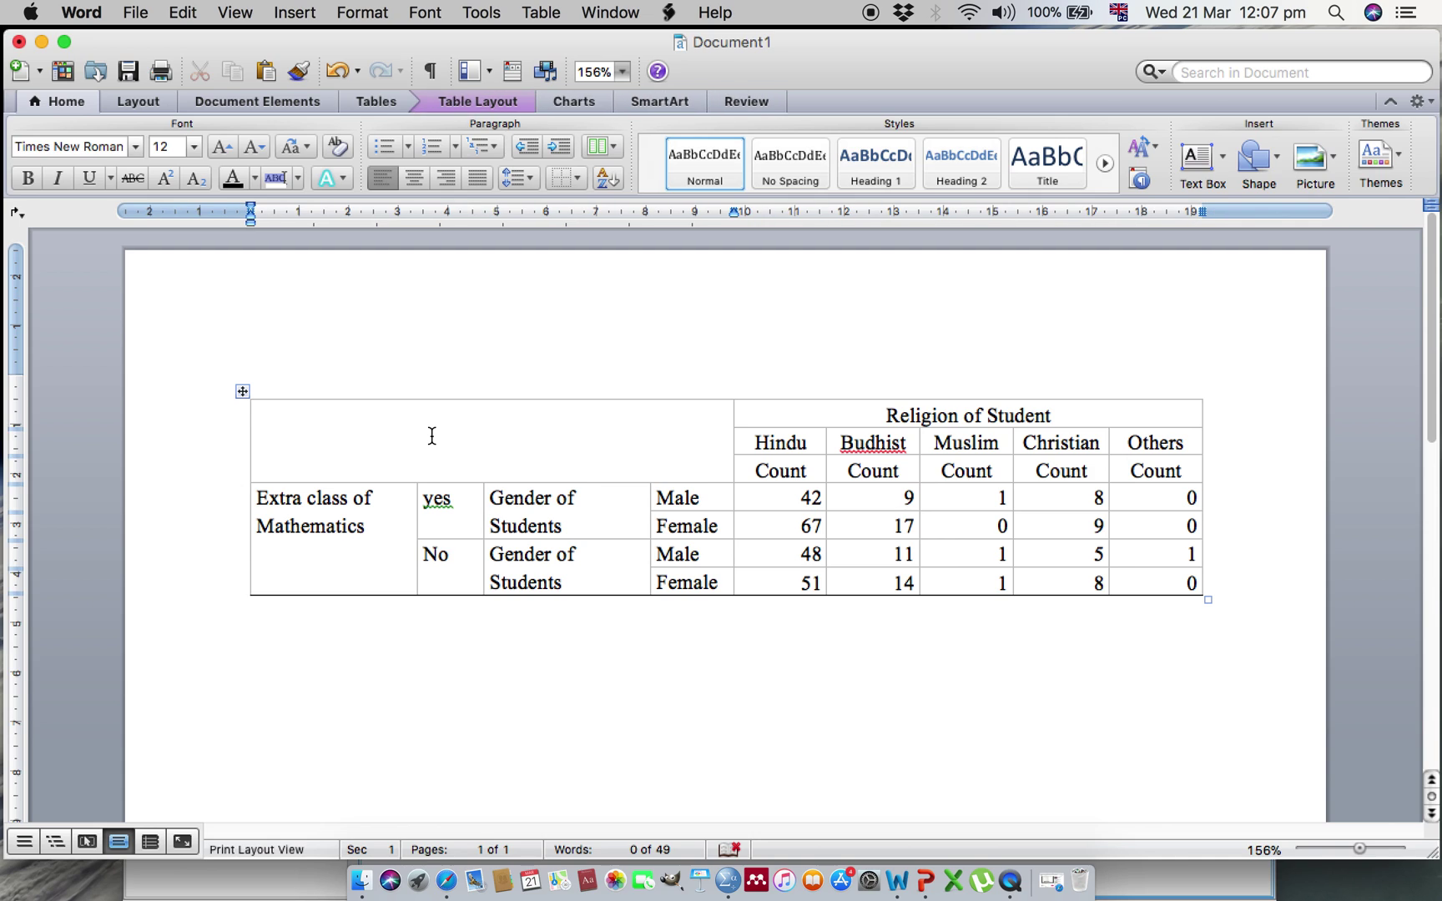
pyautogui.hotkey('shift', 'Right')
pyautogui.hotkey('shift', 'Right')
pyautogui.hotkey('shift', 'Right')
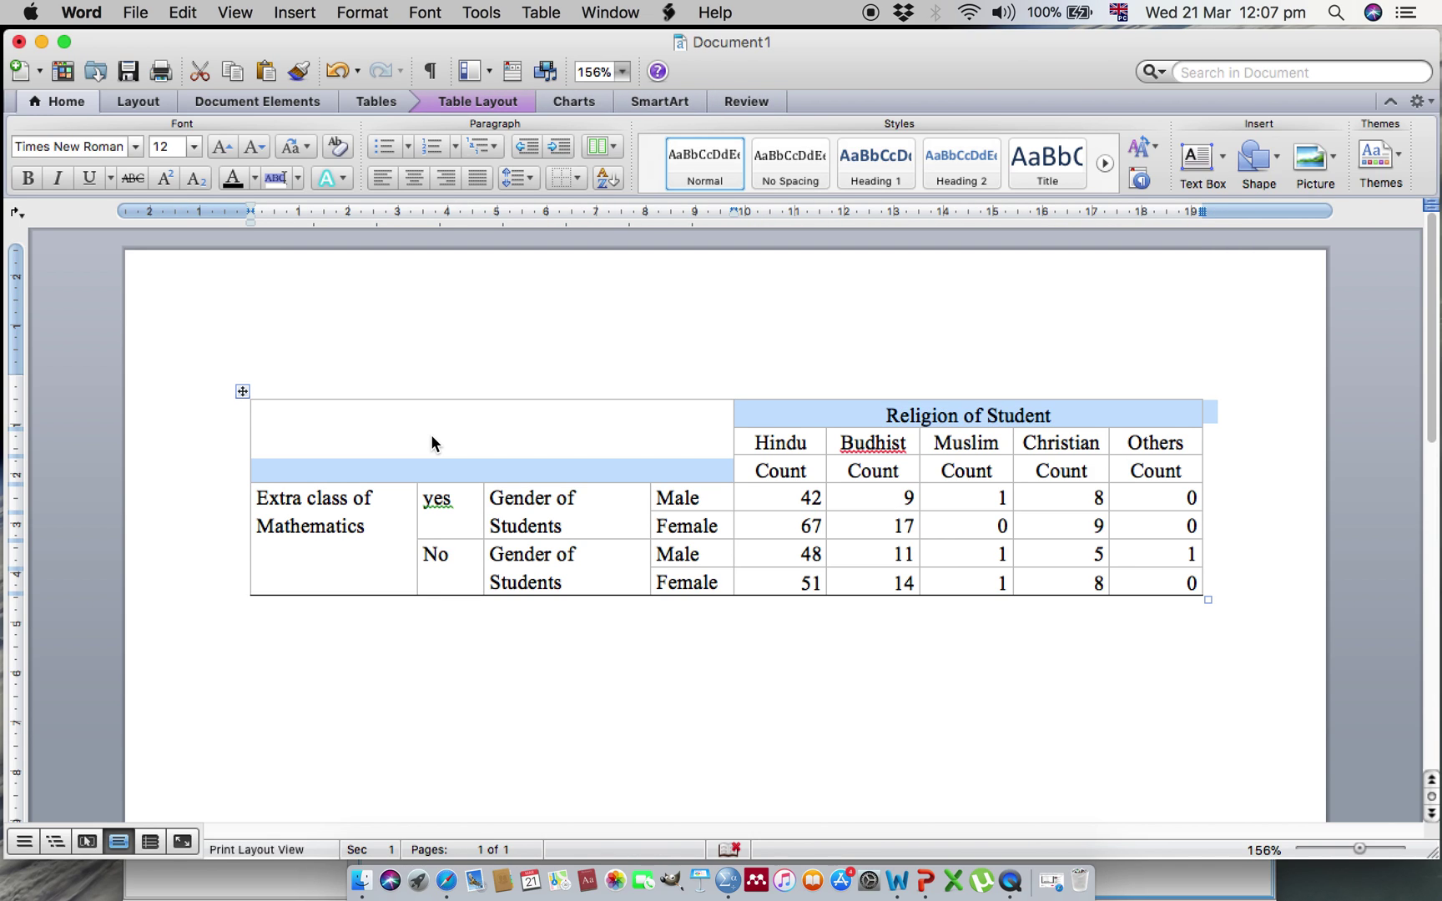
pyautogui.hotkey('shift', 'Down')
pyautogui.hotkey('shift', 'Down')
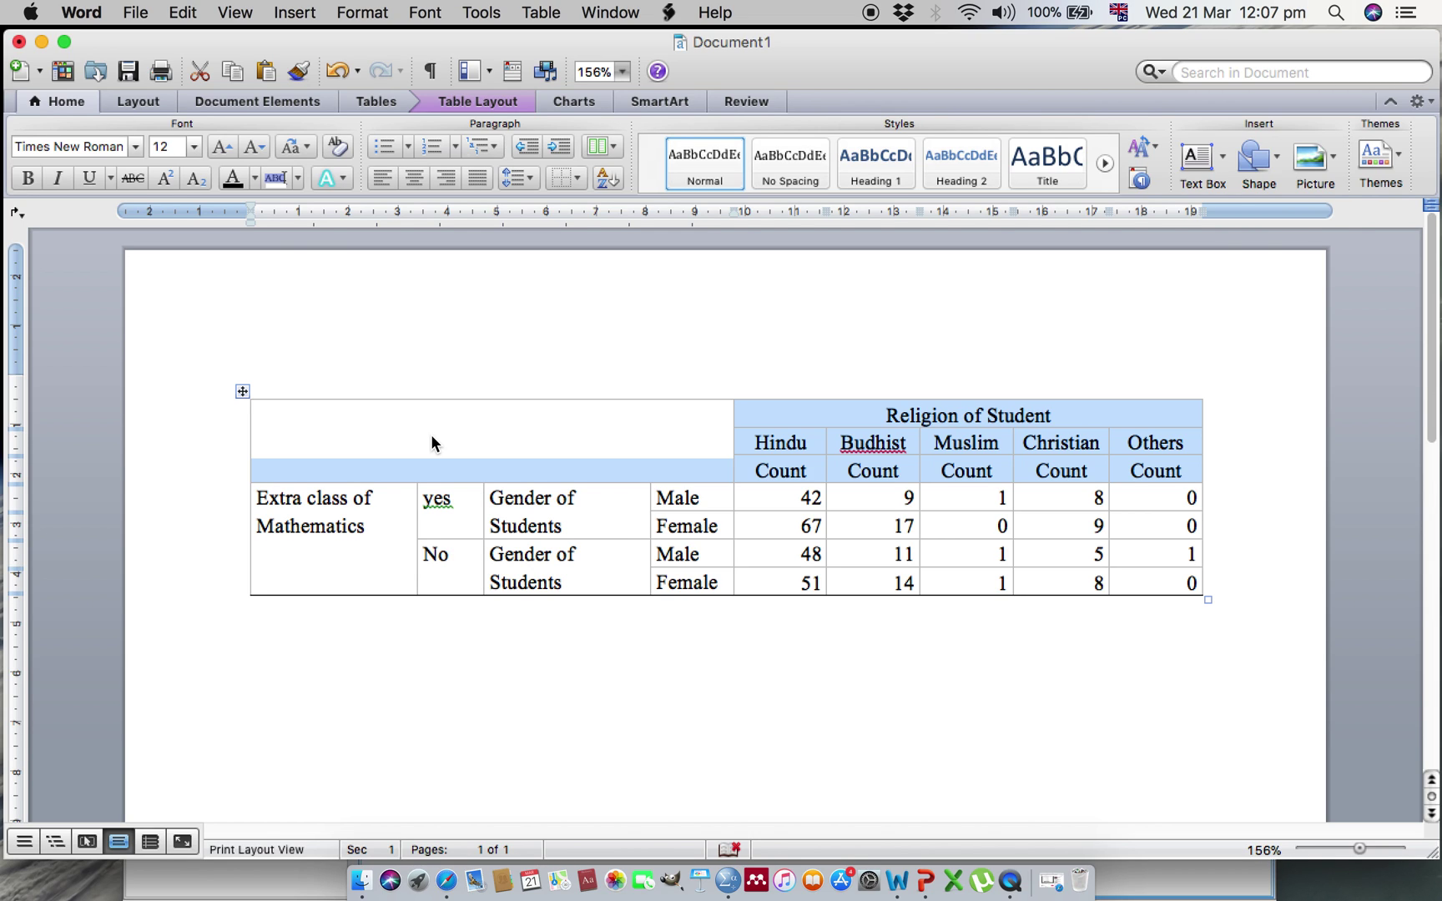
pyautogui.click(578, 178)
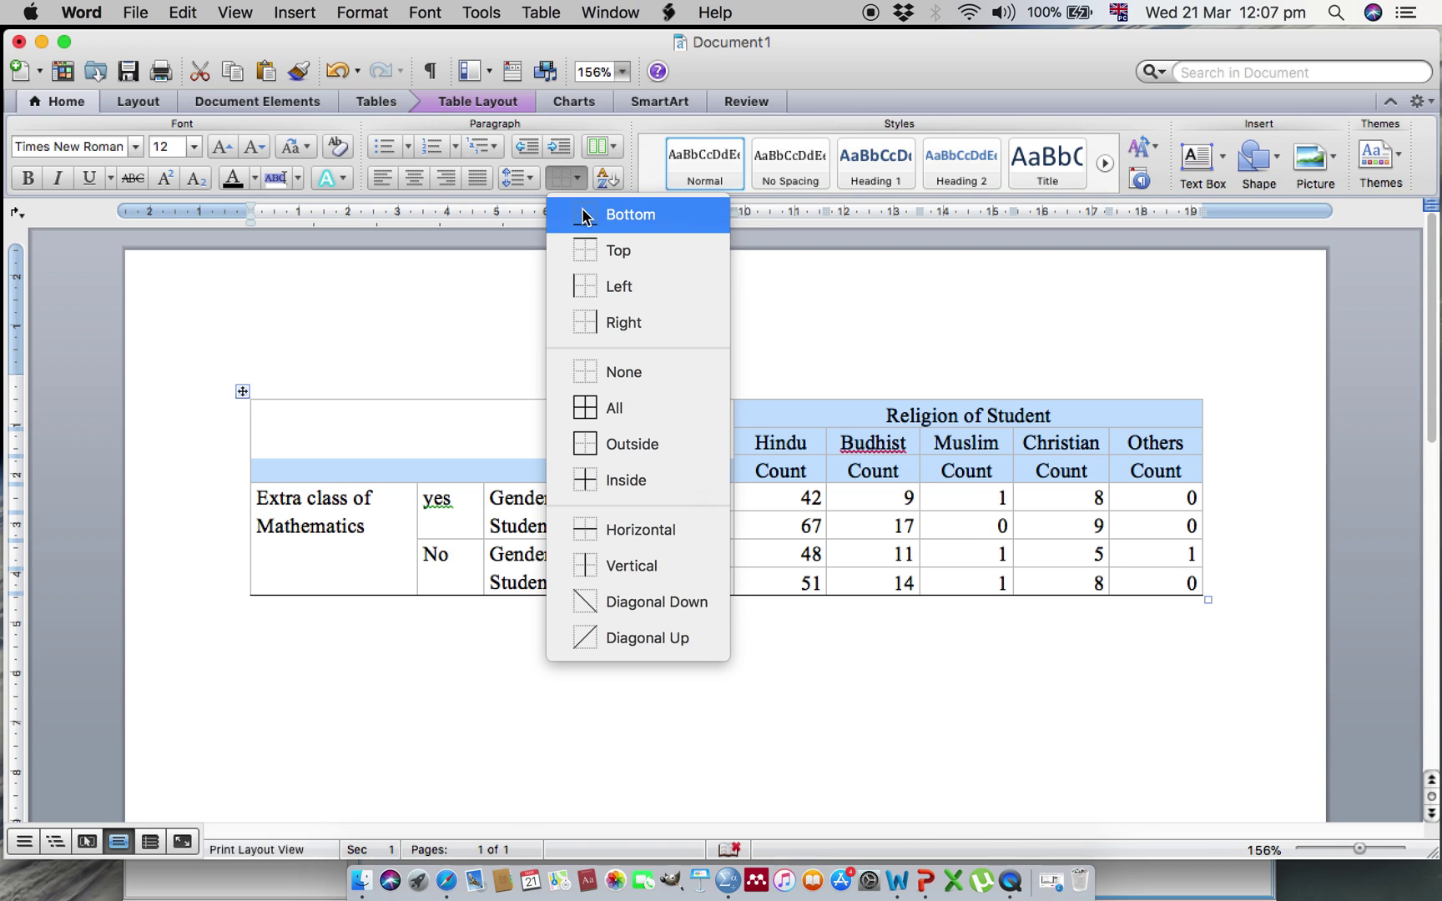
pyautogui.click(582, 209)
pyautogui.click(798, 673)
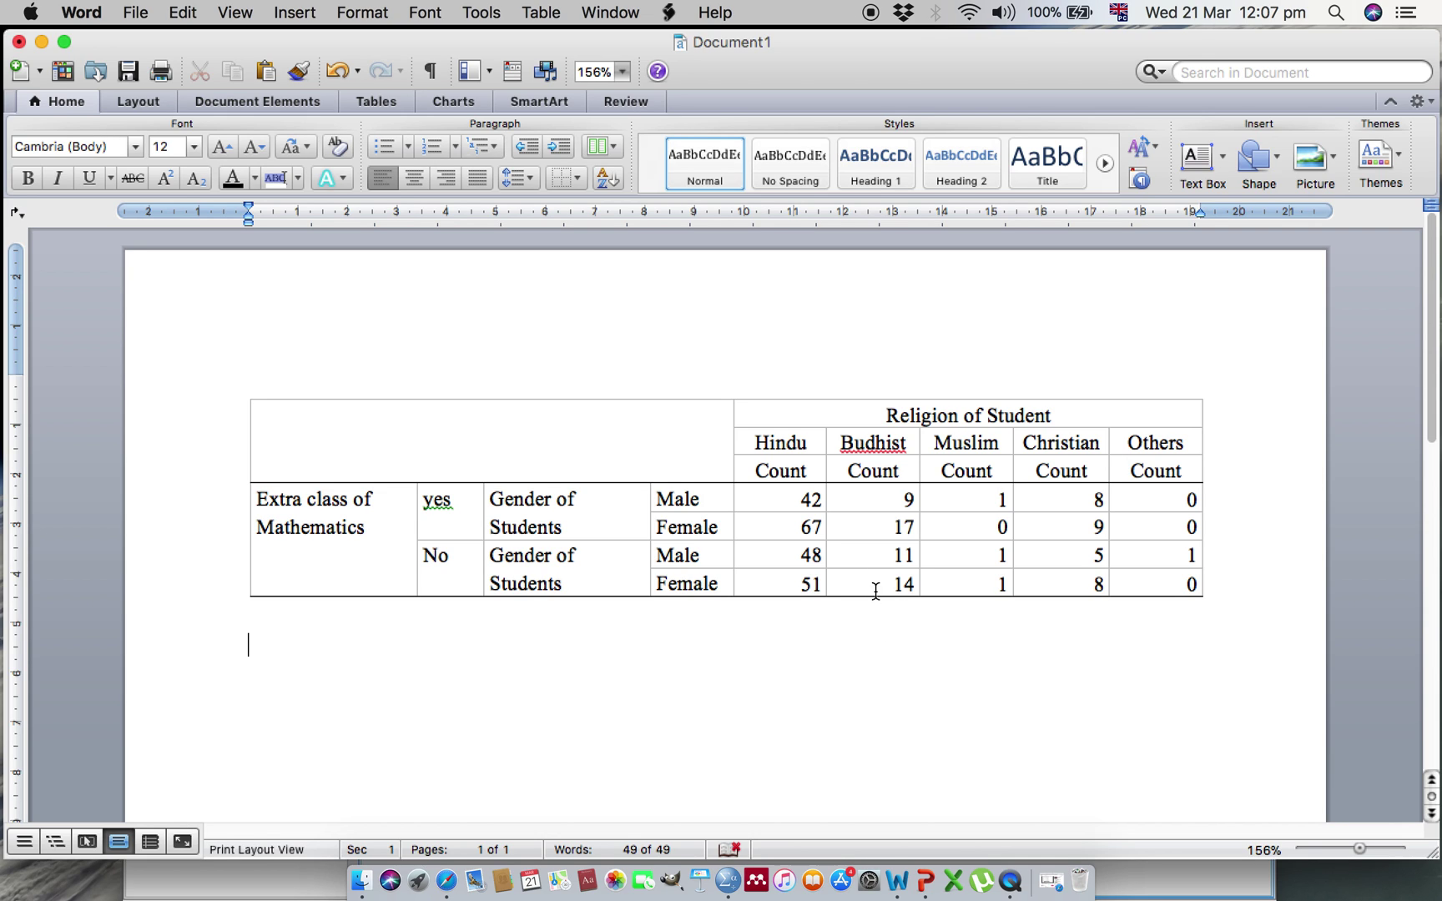
pyautogui.click(1190, 470)
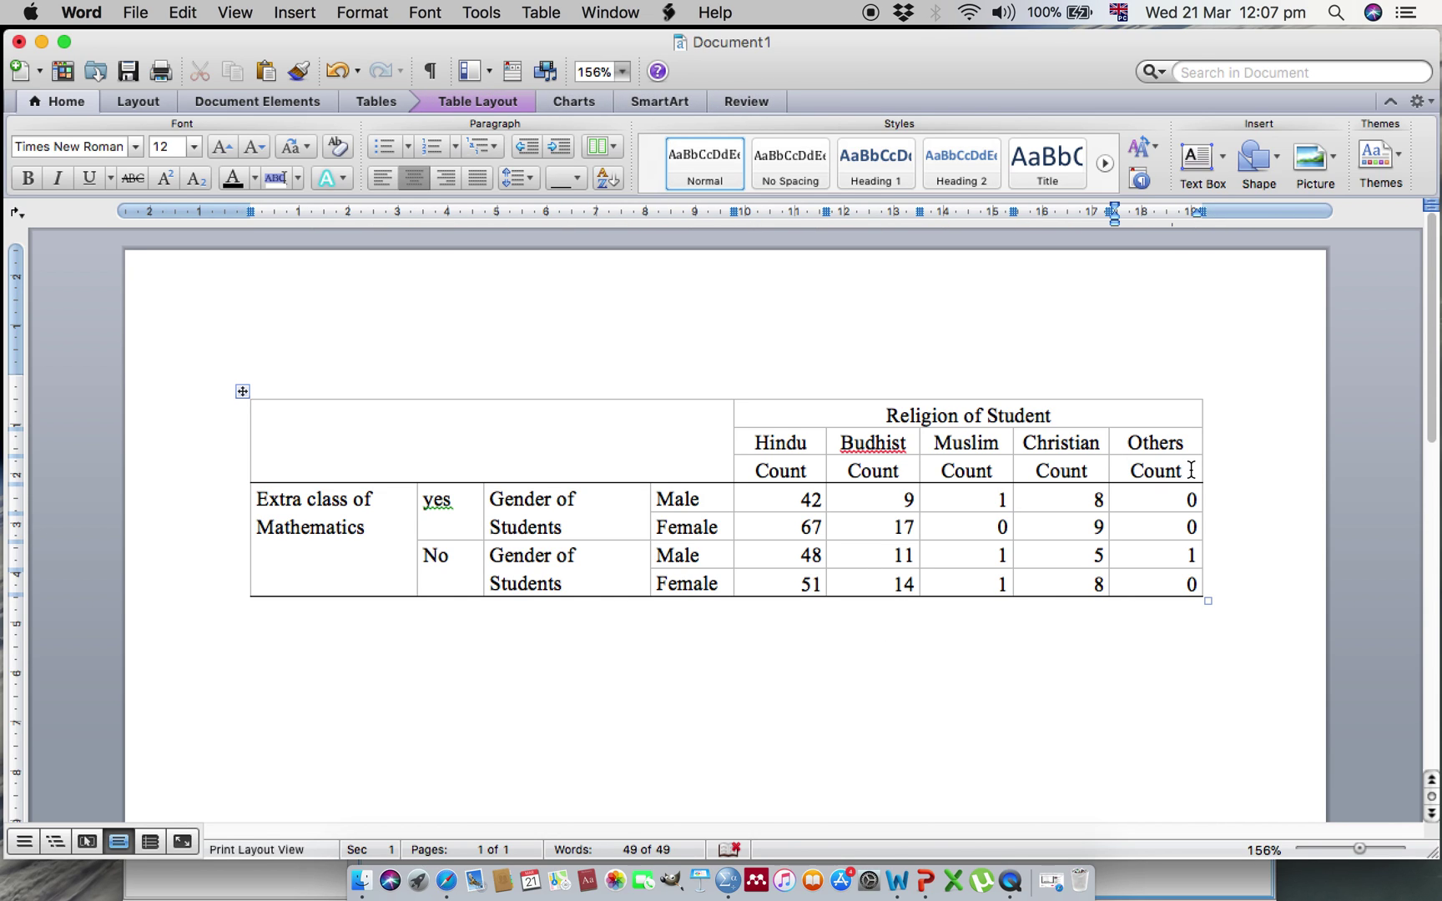
# Remove the five Count labels under the religion names, shifting the remaining cells left.
pyautogui.hotkey('shift', 'Left')
pyautogui.hotkey('shift', 'Left')
pyautogui.hotkey('shift', 'Left')
pyautogui.hotkey('shift', 'Left')
pyautogui.hotkey('shift', 'Left')
pyautogui.hotkey('shift', 'Left')
pyautogui.hotkey('shift', 'Left')
pyautogui.hotkey('shift', 'Left')
pyautogui.hotkey('shift', 'Left')
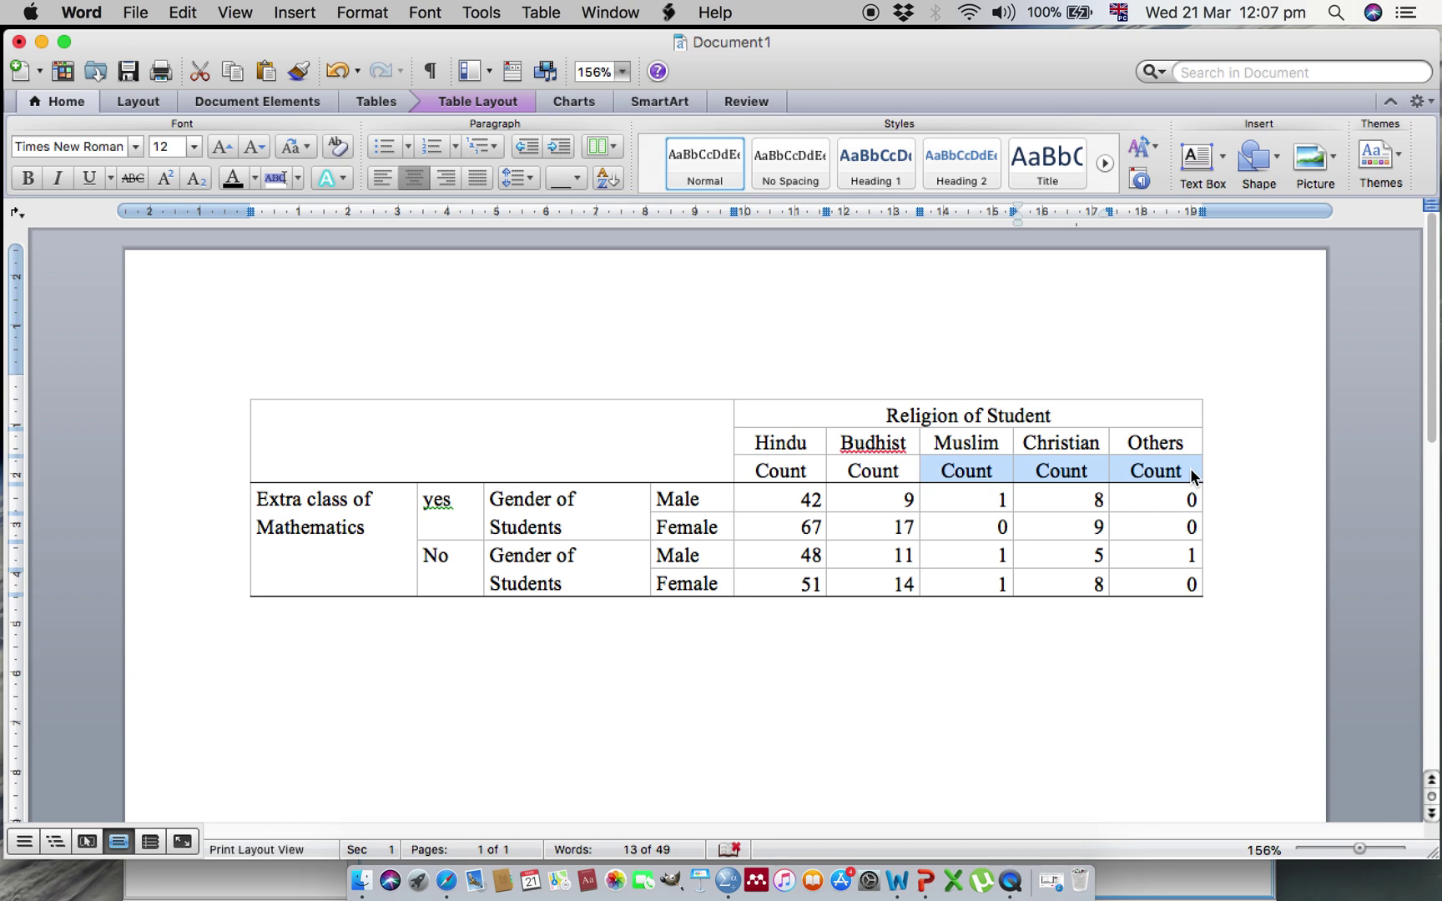
pyautogui.press('BackSpace')
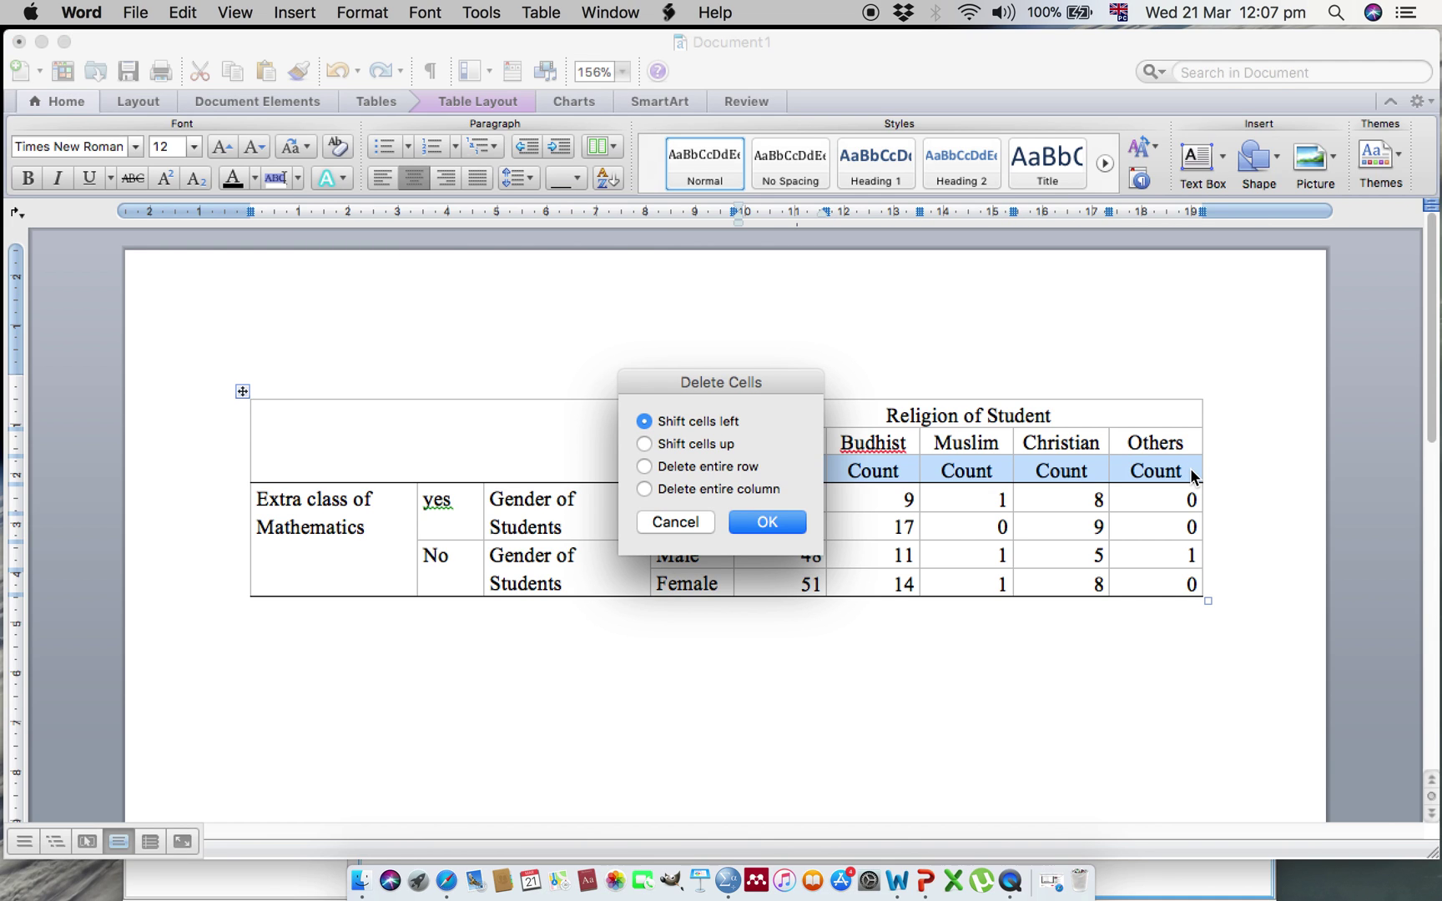
pyautogui.press('Return')
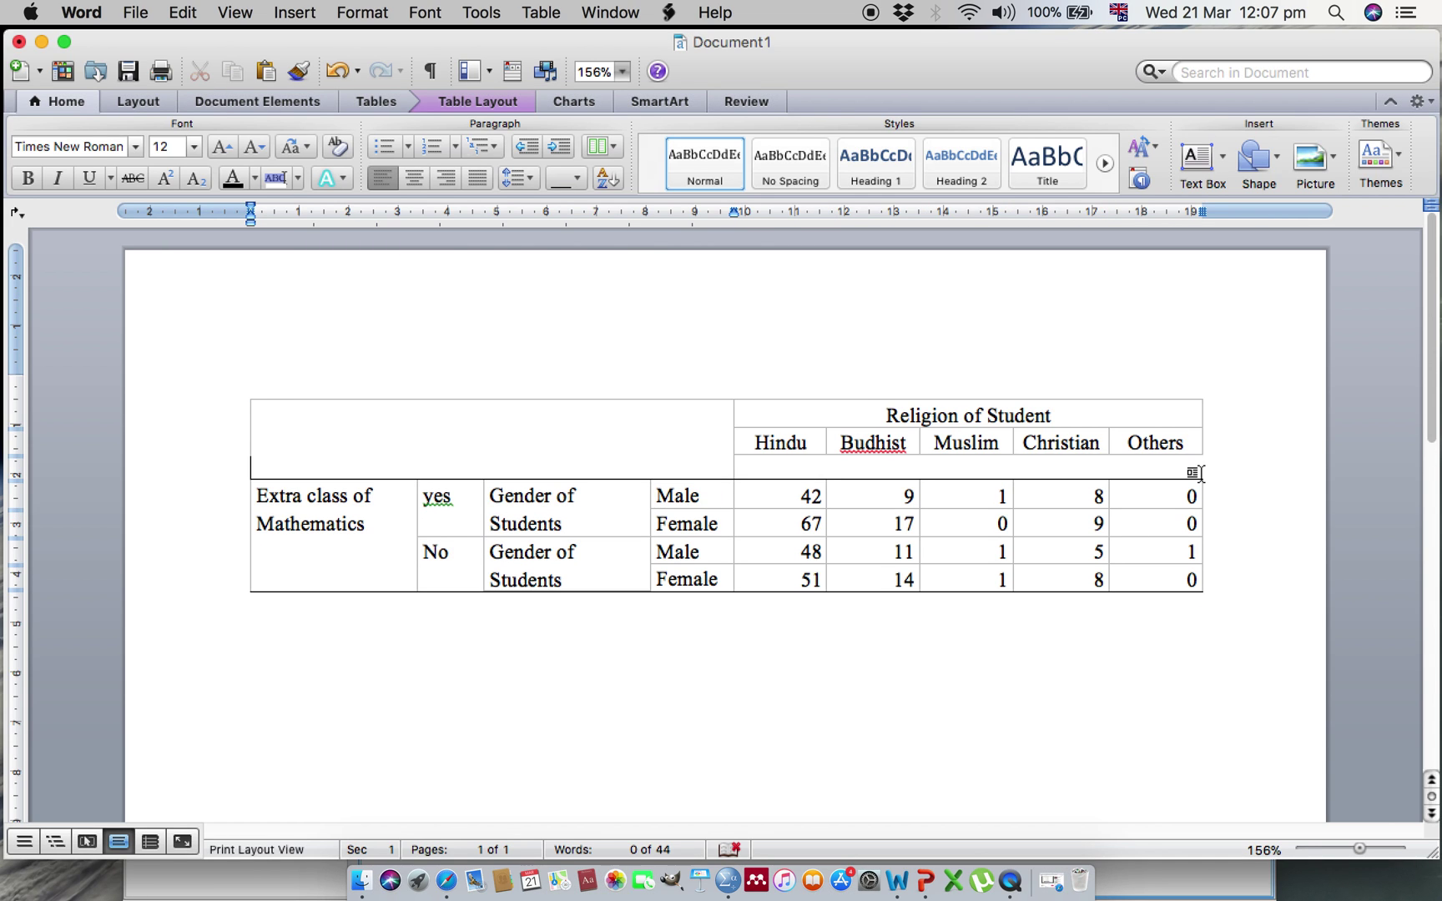